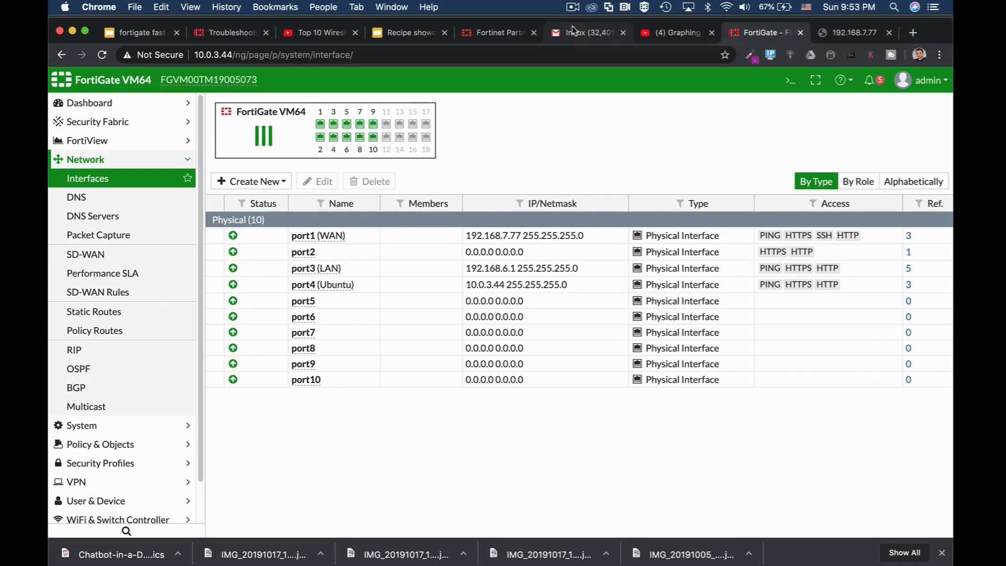
# - Highlight the port4 (Ubuntu) interface, and switch to Wireshark to start a new Wi-Fi capture without saving the previously captured packets
pyautogui.click(329, 284)
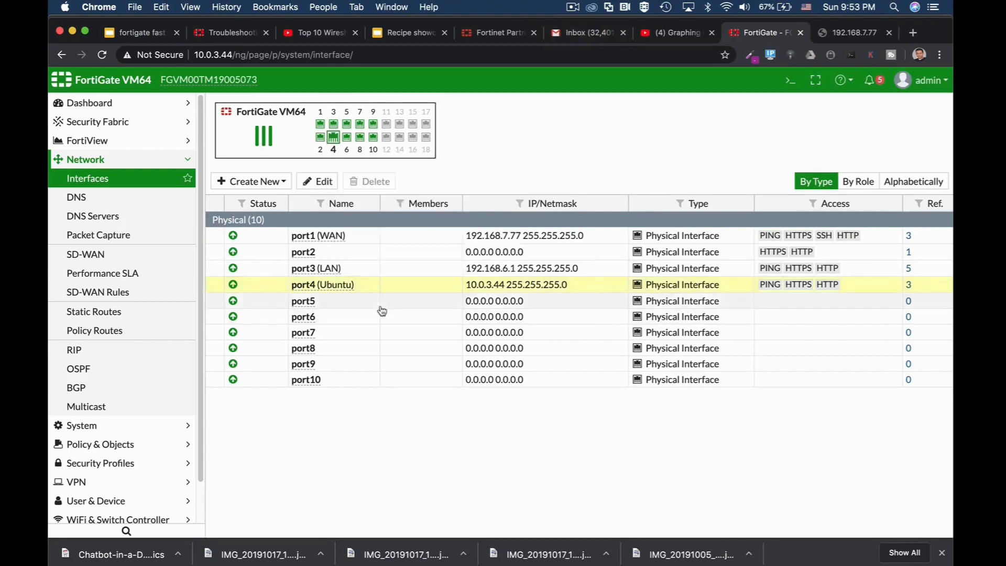
pyautogui.press('super+Tab')
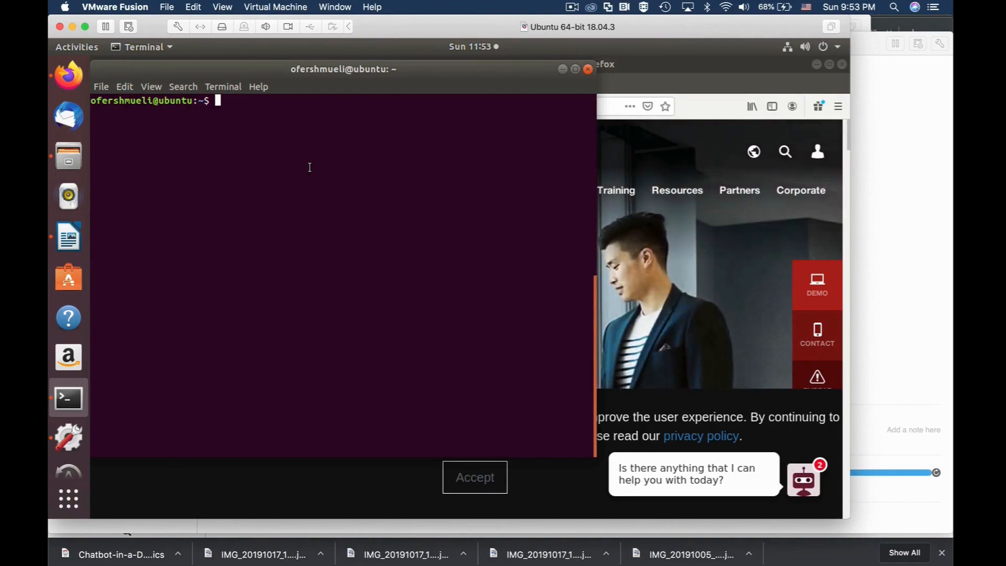
pyautogui.press('super+Tab')
pyautogui.press('super+Tab')
pyautogui.click(487, 277)
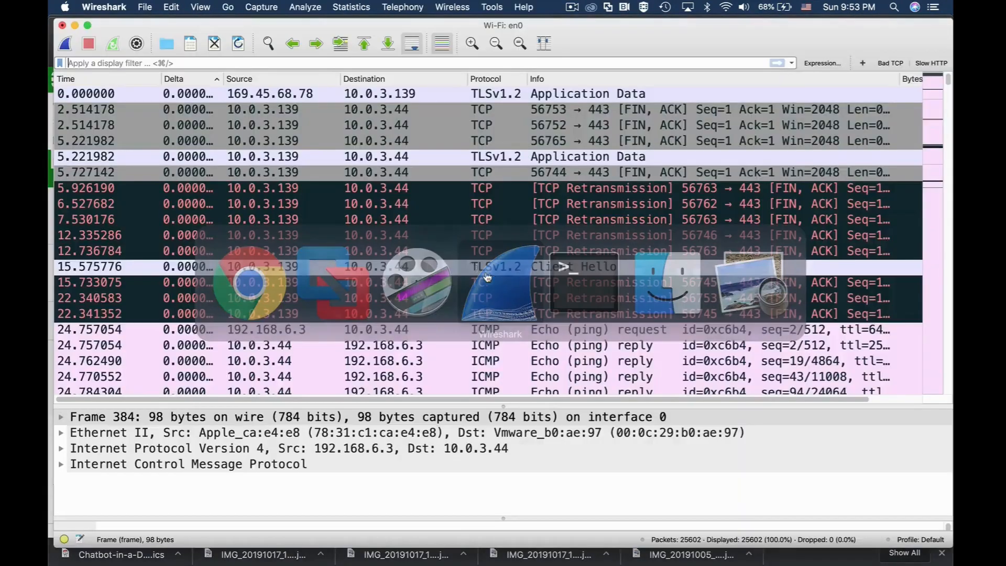
pyautogui.click(66, 44)
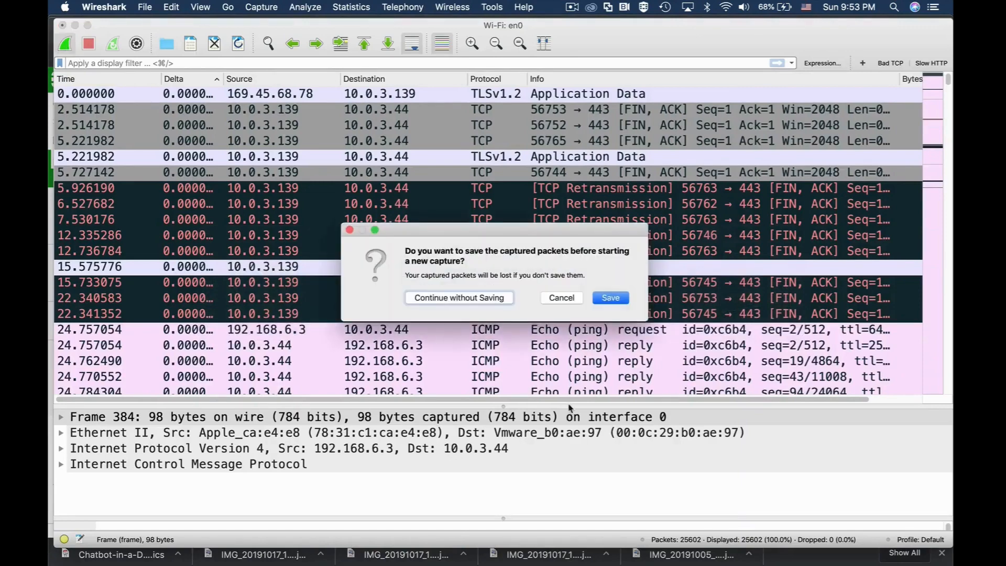
pyautogui.click(478, 298)
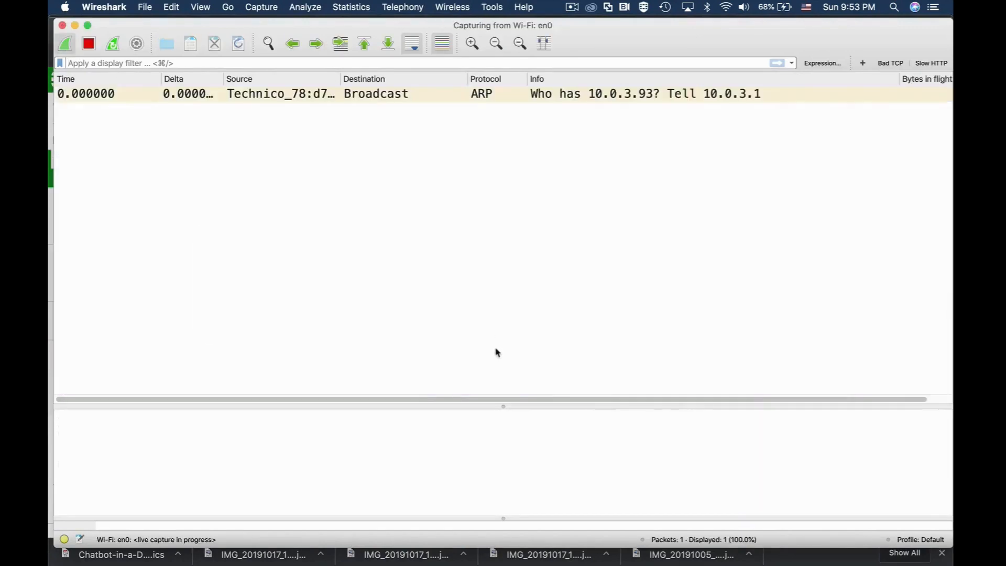
# - Switch to the Ubuntu virtual machine and run "sudo ping -f 10.0.3.44" in the terminal
pyautogui.press('super+Tab')
pyautogui.press('super+Tab')
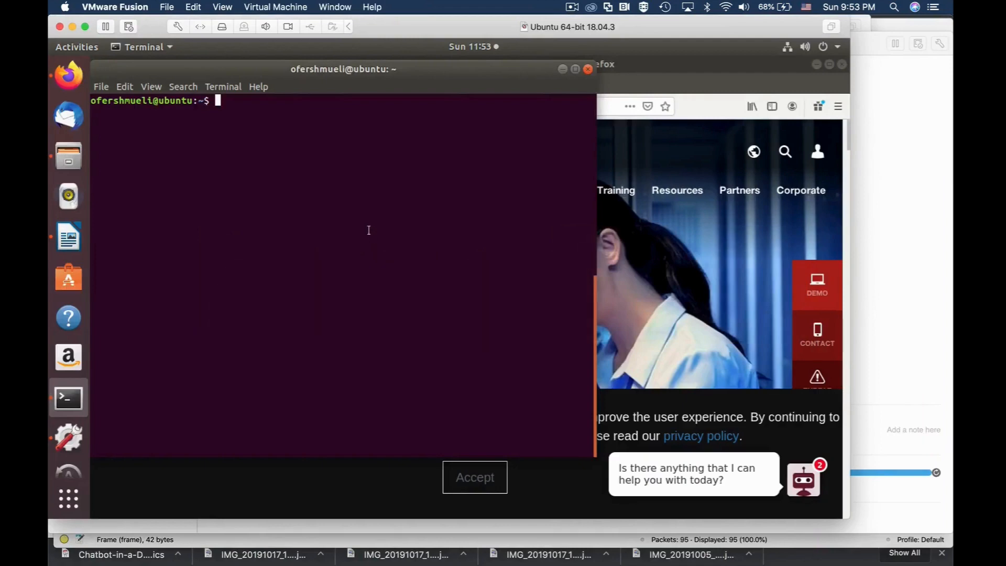
pyautogui.write('sud')
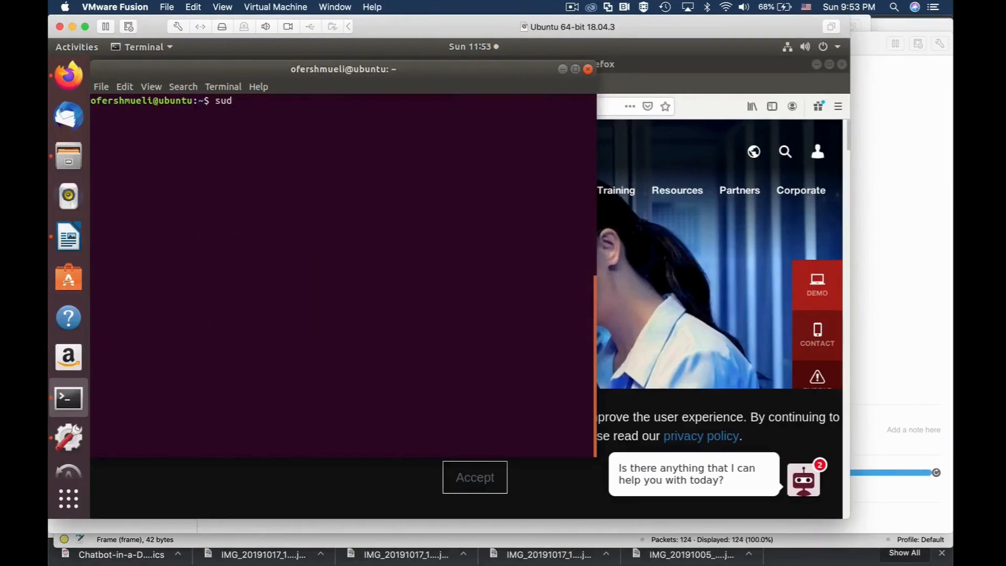
pyautogui.write('o ping -f 10.0.3.44')
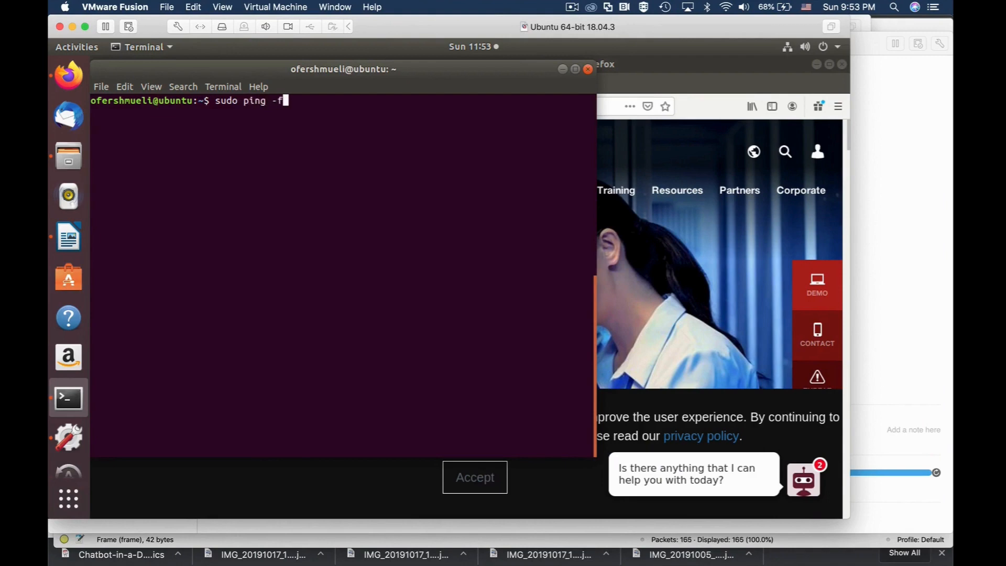
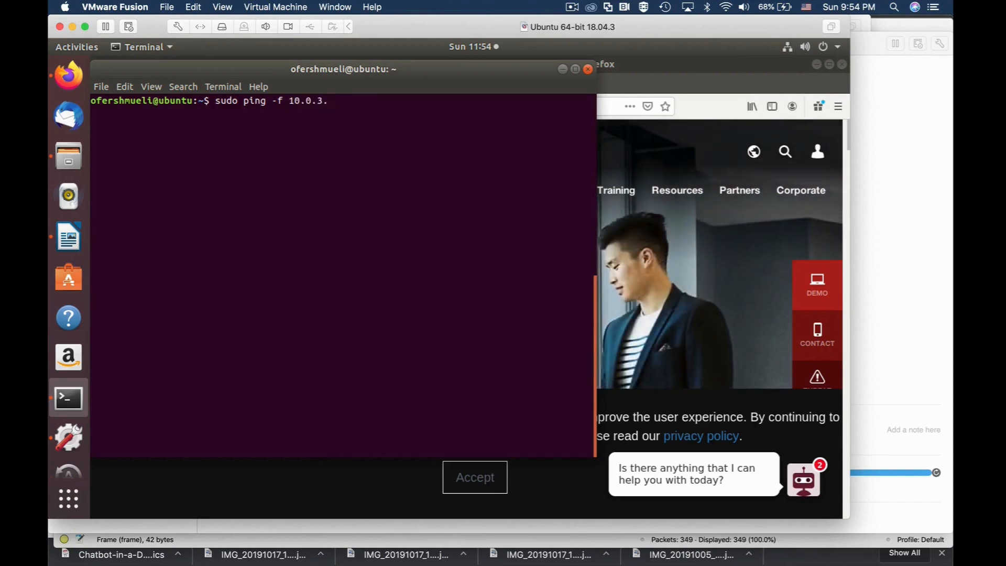
pyautogui.write('44')
pyautogui.press('Return')
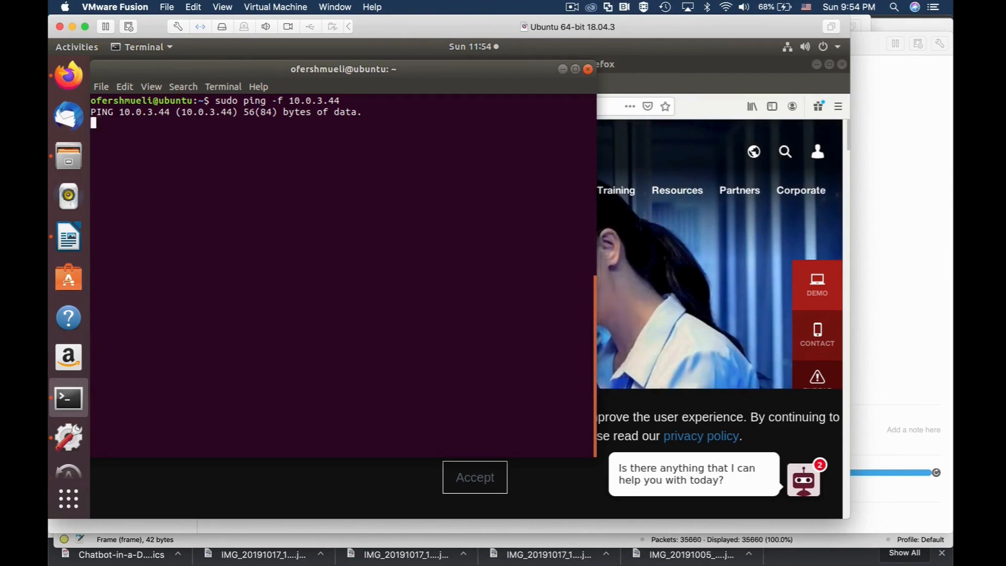
# - Stop the flood ping, and switch back to Wireshark to stop the packet capture
pyautogui.hotkey('ctrl', 'c')
pyautogui.press('super+Tab')
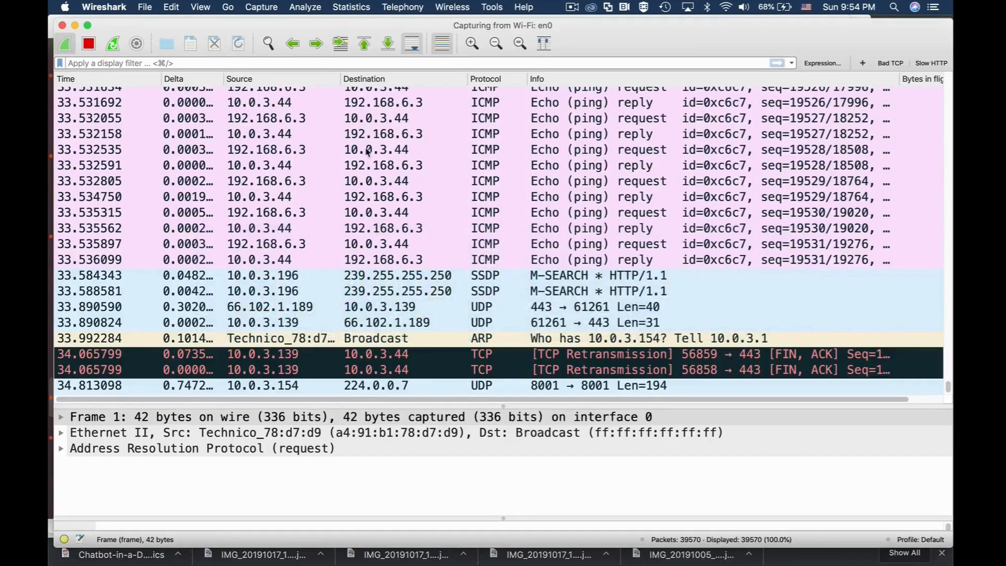
pyautogui.click(89, 47)
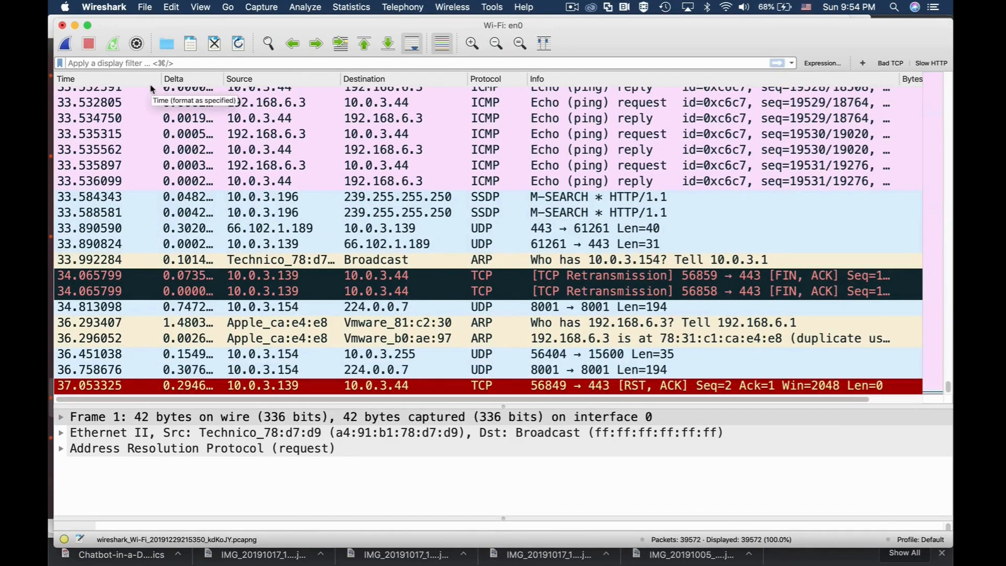
# - Apply the display filter "icmp and ip.dst==10.0.3.44" and look through the filtered packets
pyautogui.write('icmp')
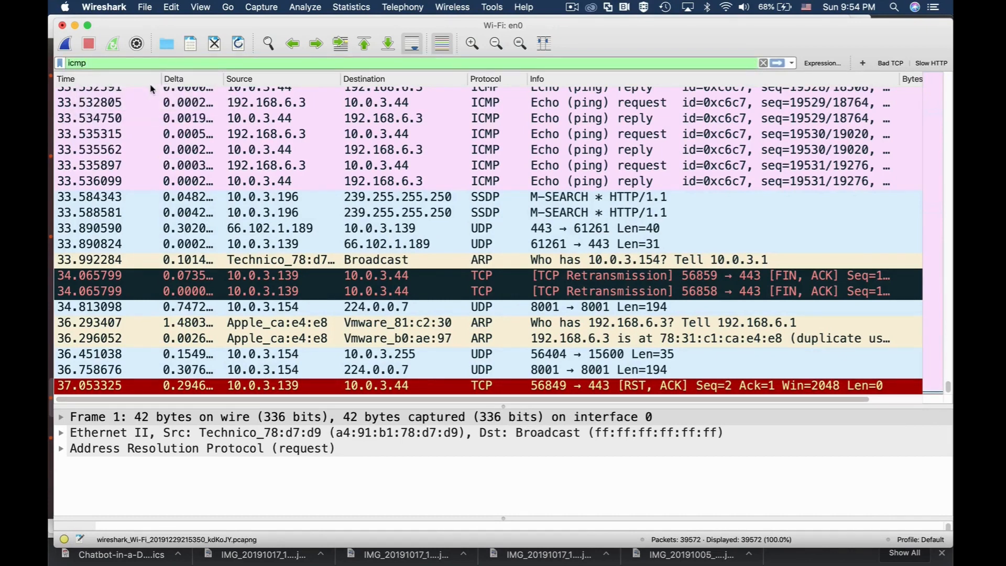
pyautogui.write('an')
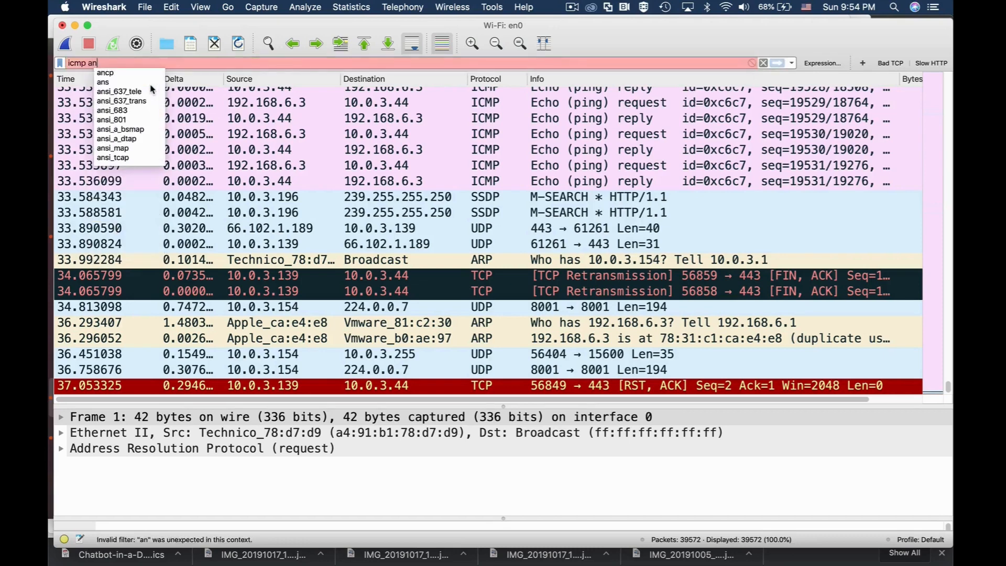
pyautogui.write('d ip.ds')
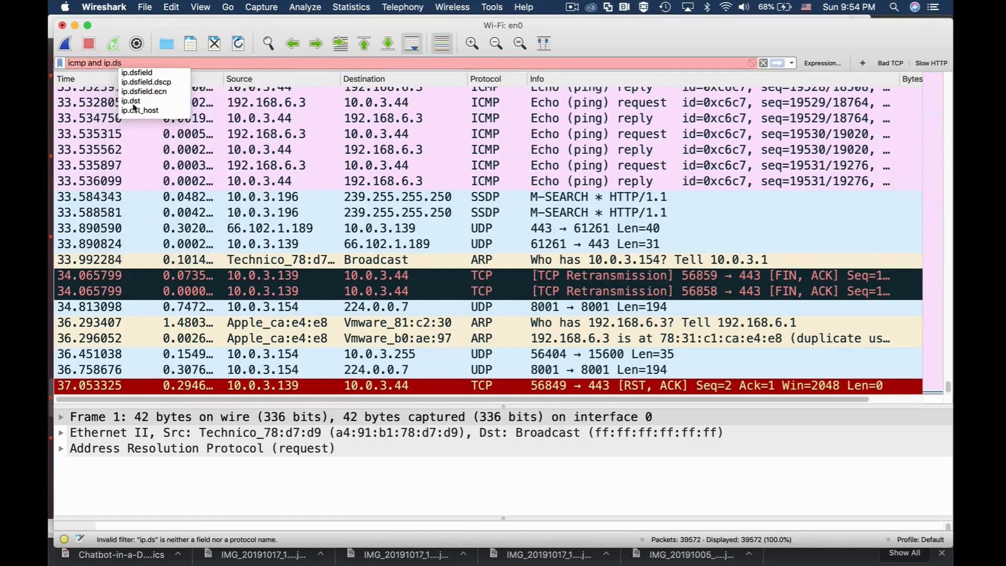
pyautogui.click(133, 104)
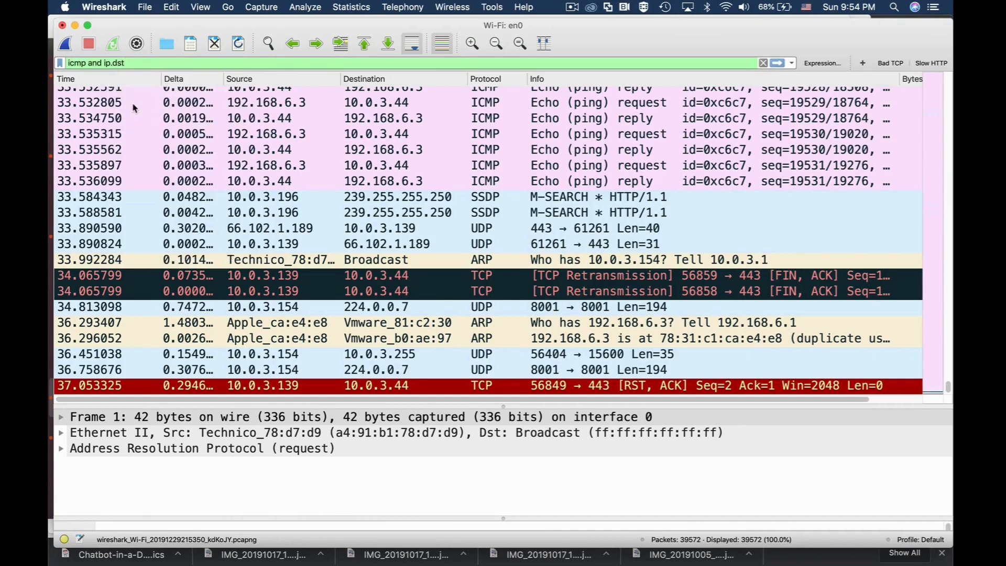
pyautogui.write('==10.0')
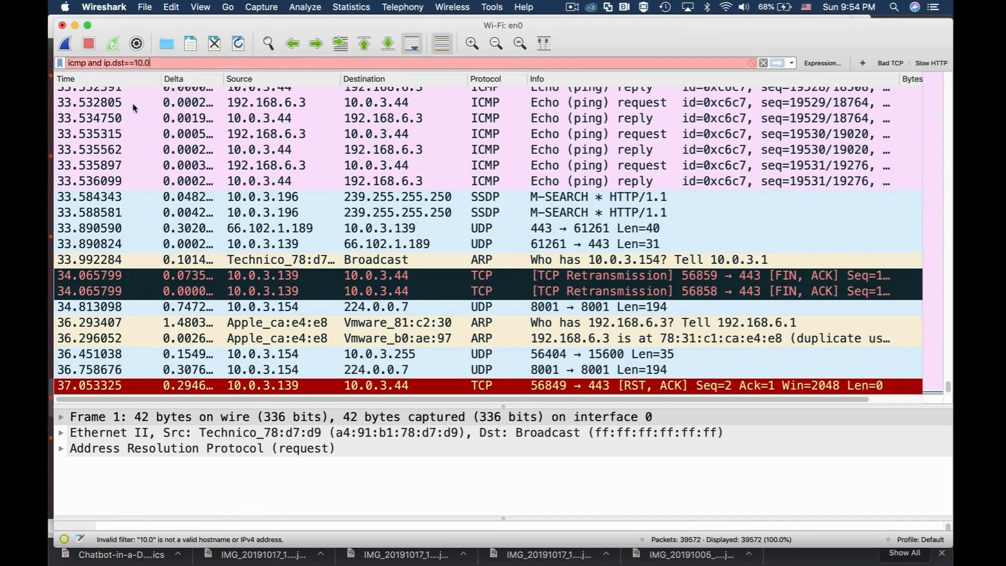
pyautogui.write('.3.44')
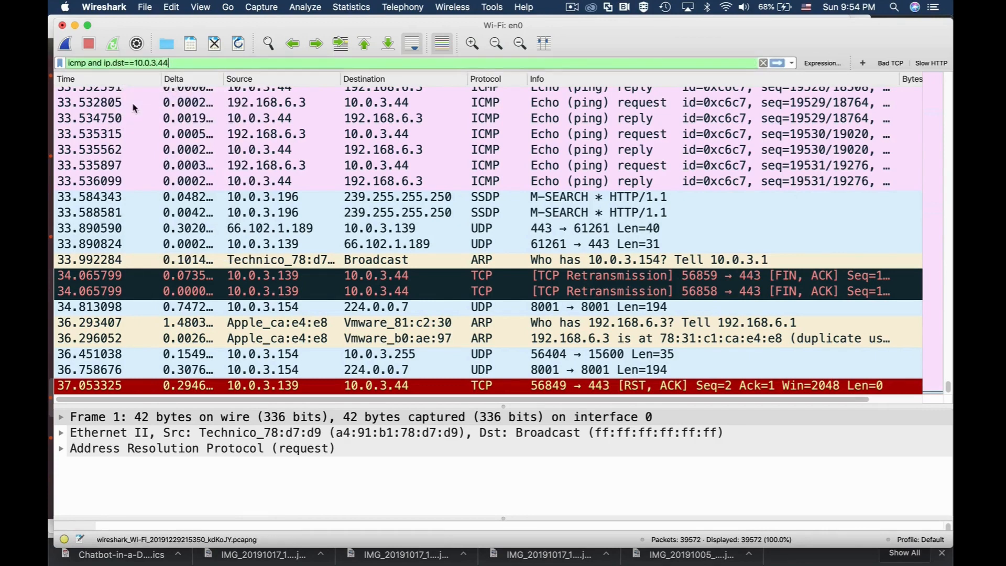
pyautogui.press('Return')
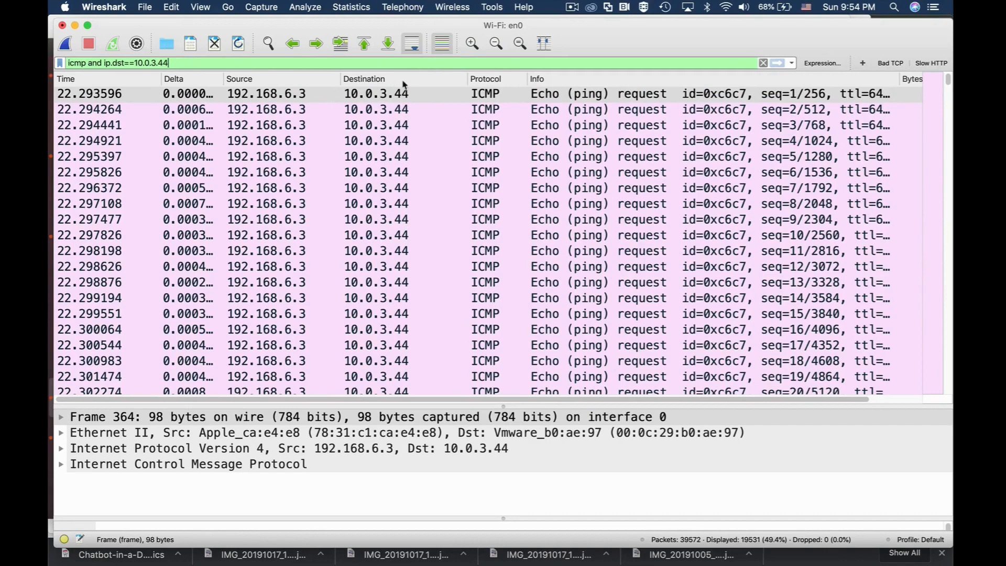
pyautogui.scroll(-10, 421, 246)
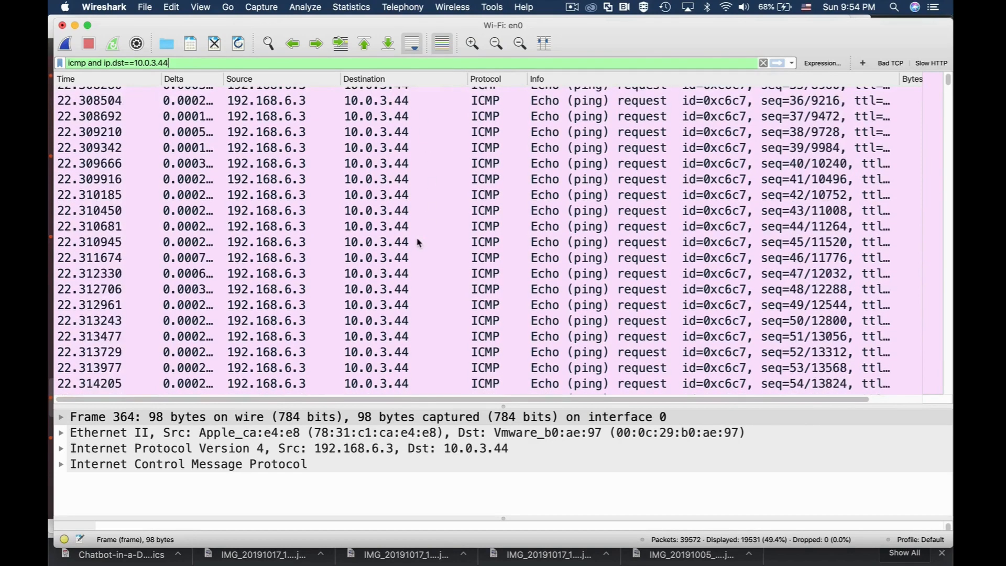
pyautogui.scroll(-10, 417, 242)
pyautogui.scroll(12, 418, 242)
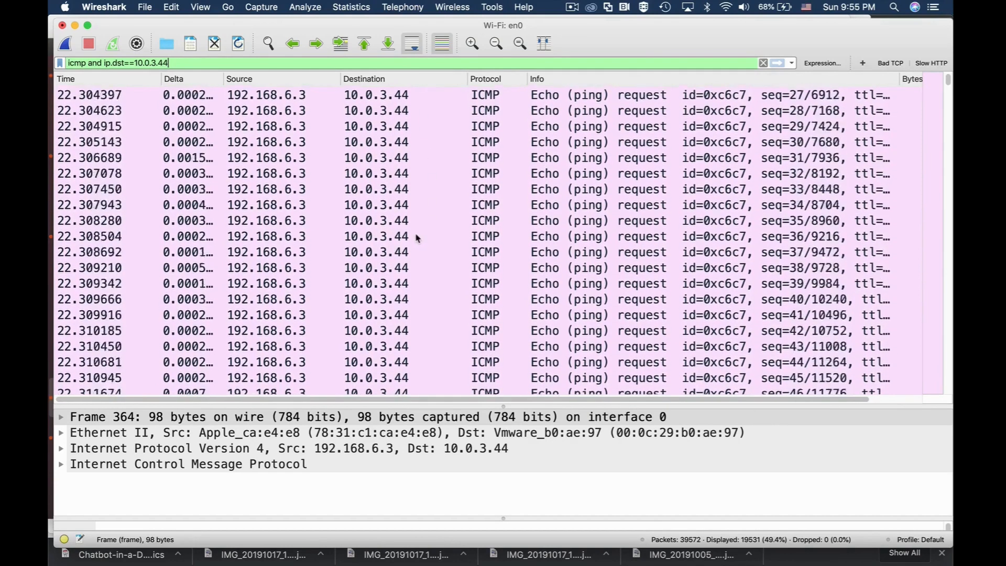
pyautogui.scroll(4, 418, 239)
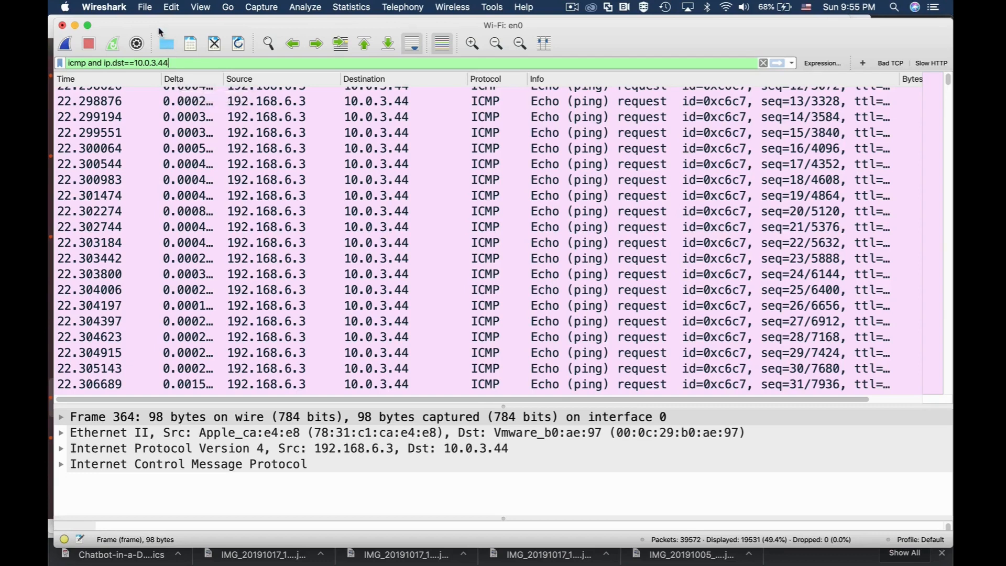
# - In the column preferences, choose "Delta time displayed" as the type of the Delta column and accept the settings
pyautogui.click(117, 7)
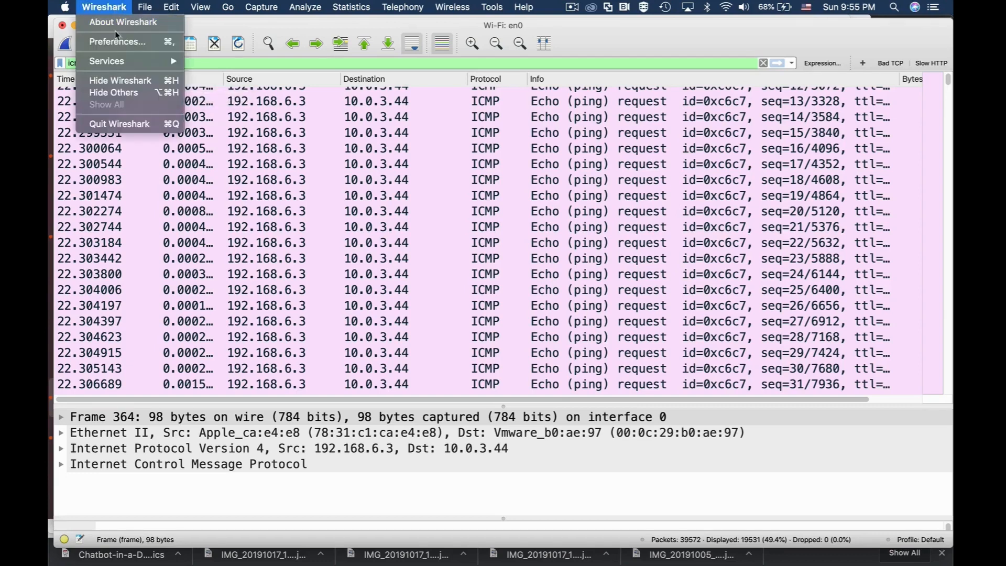
pyautogui.click(116, 40)
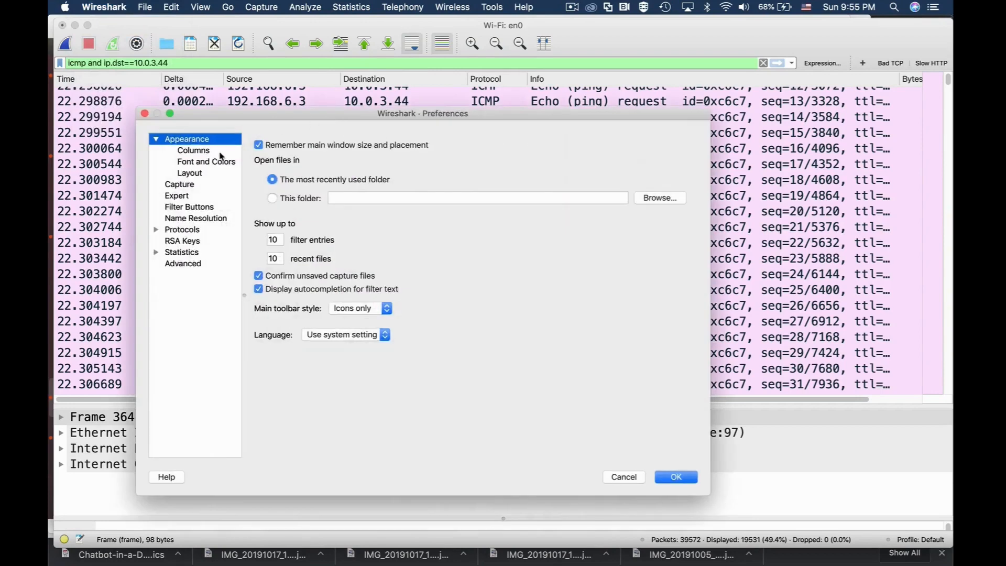
pyautogui.click(194, 151)
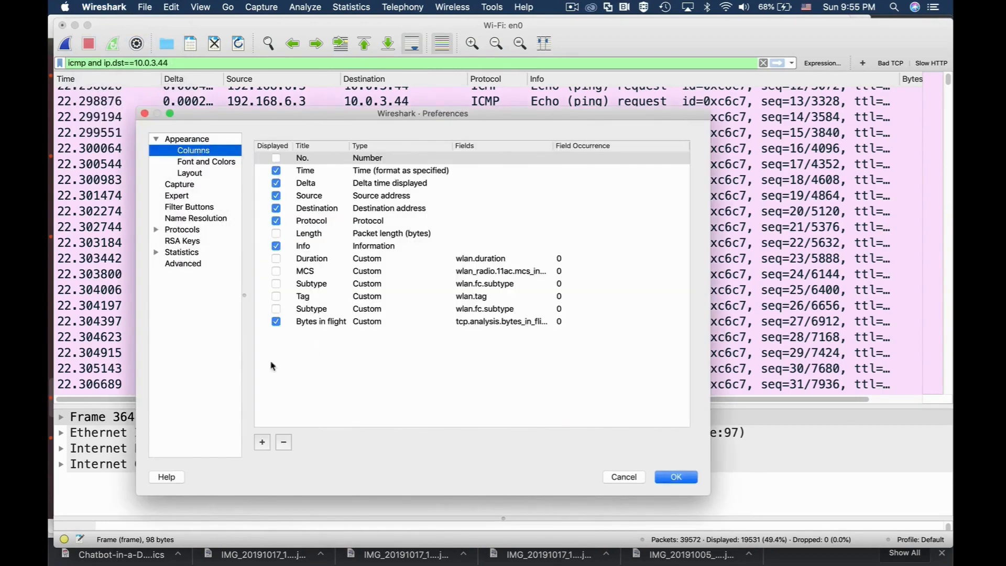
pyautogui.click(378, 184)
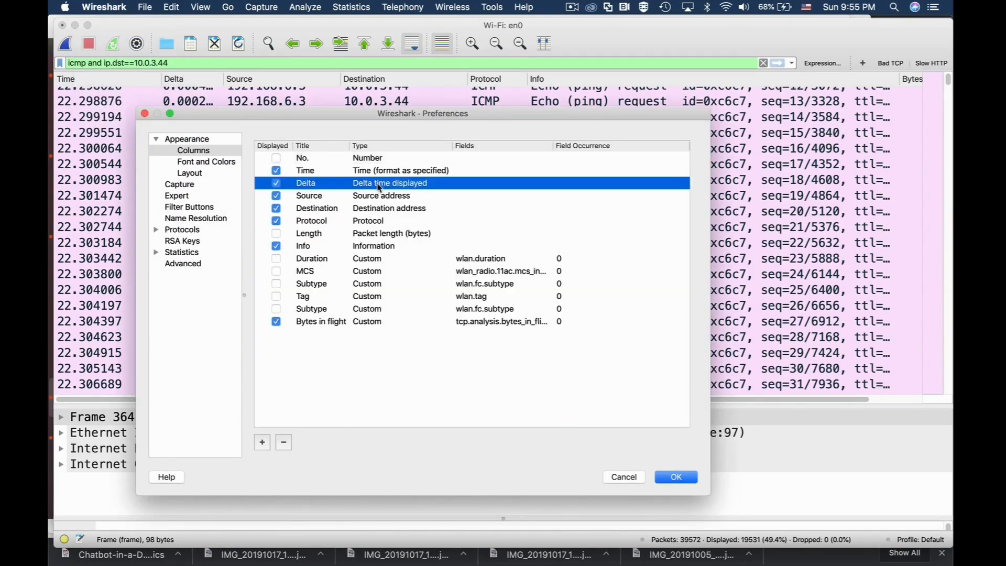
pyautogui.click(379, 186)
pyautogui.click(442, 187)
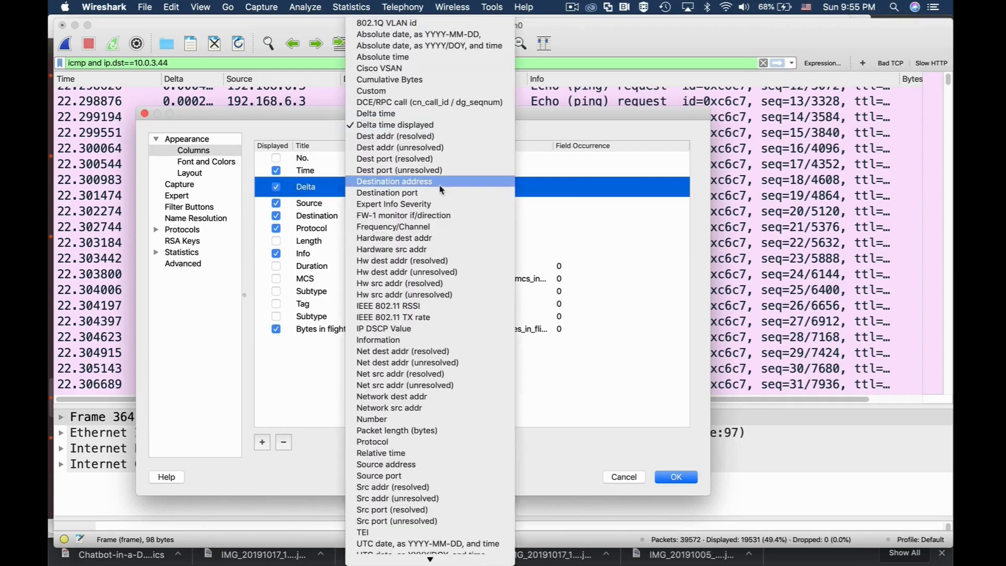
pyautogui.click(432, 125)
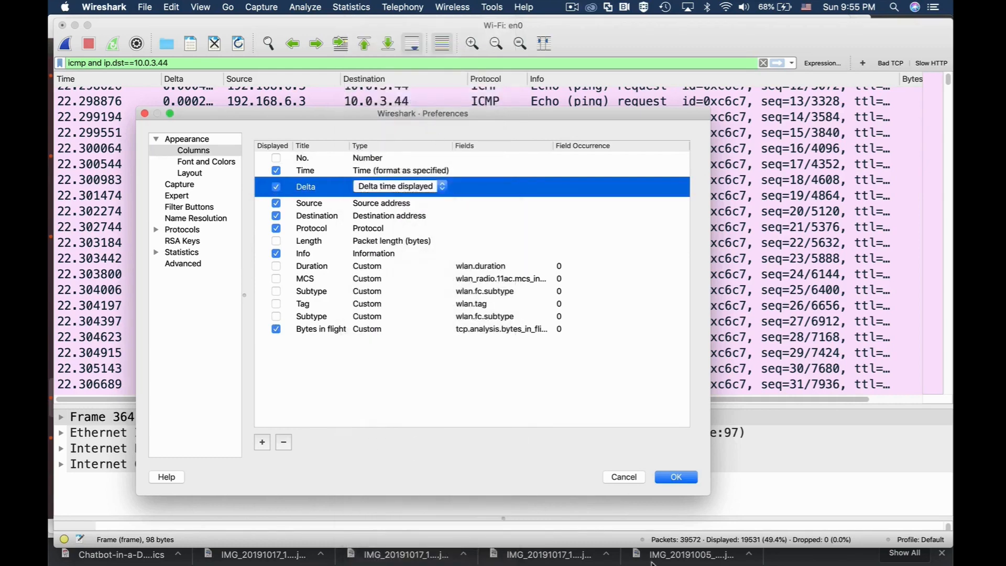
pyautogui.click(675, 480)
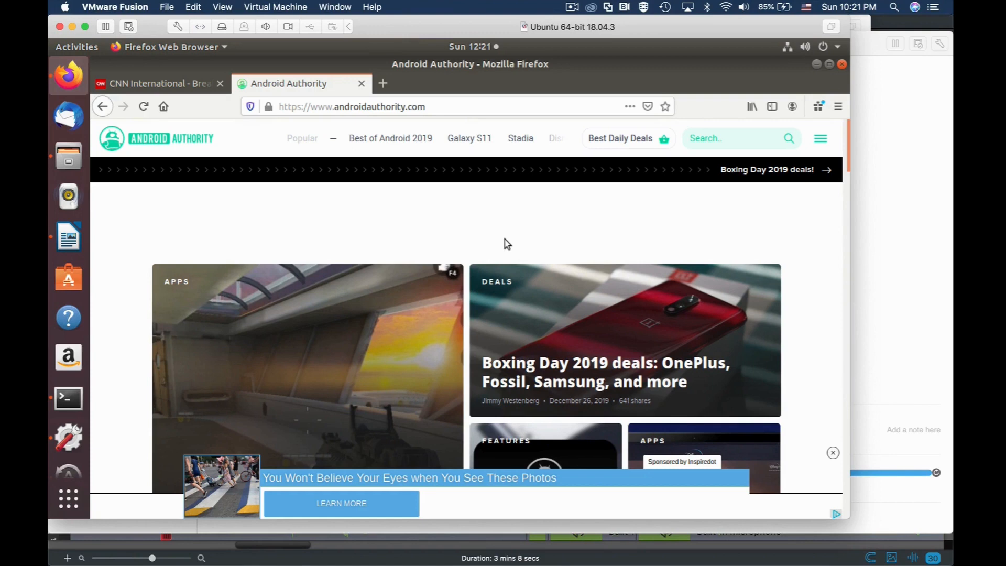
# - In the Ubuntu virtual machine's Firefox, replace the current web address with a search for "android central"
pyautogui.click(407, 102)
pyautogui.moveTo(464, 109); pyautogui.dragTo(181, 116)
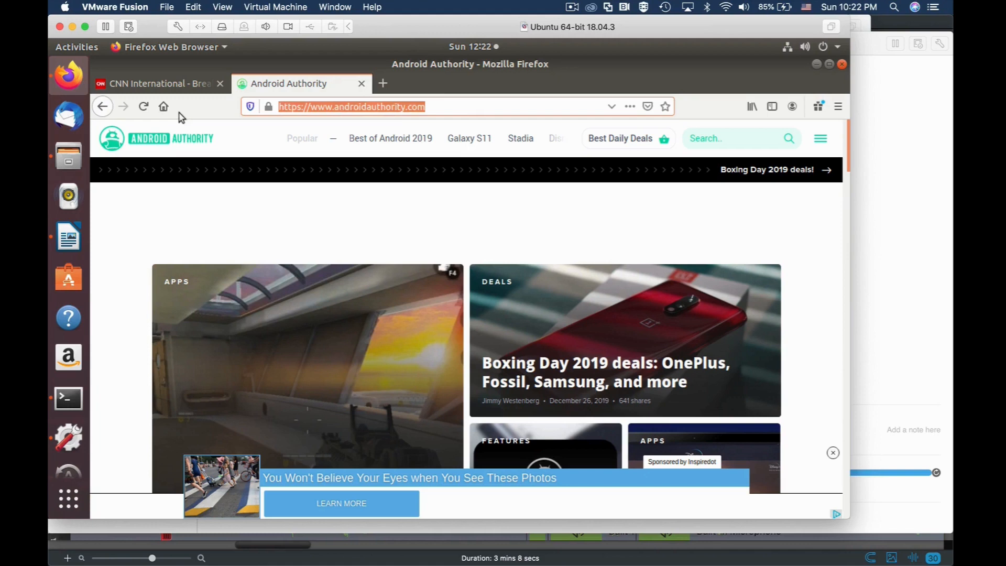
pyautogui.write('android c')
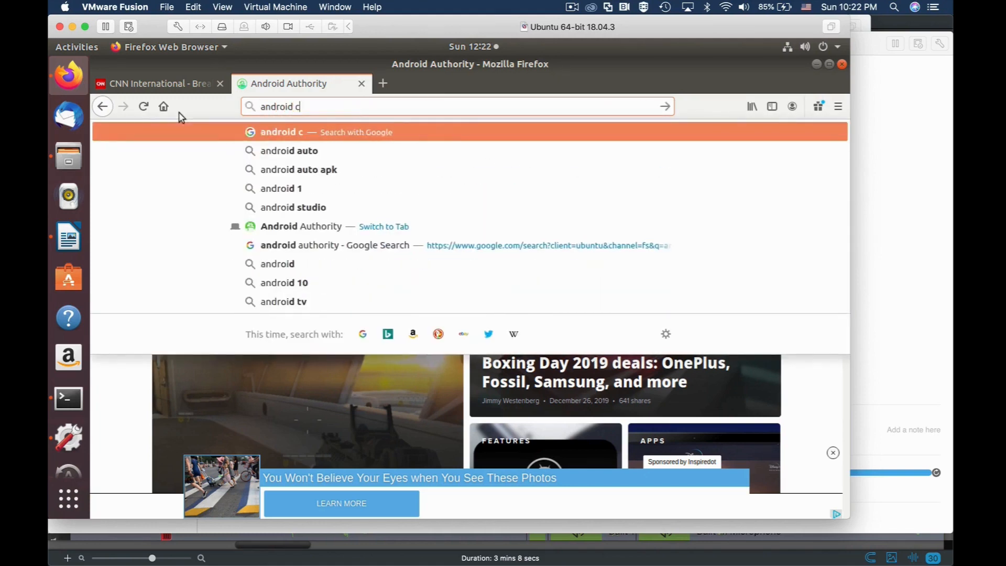
pyautogui.write('entral')
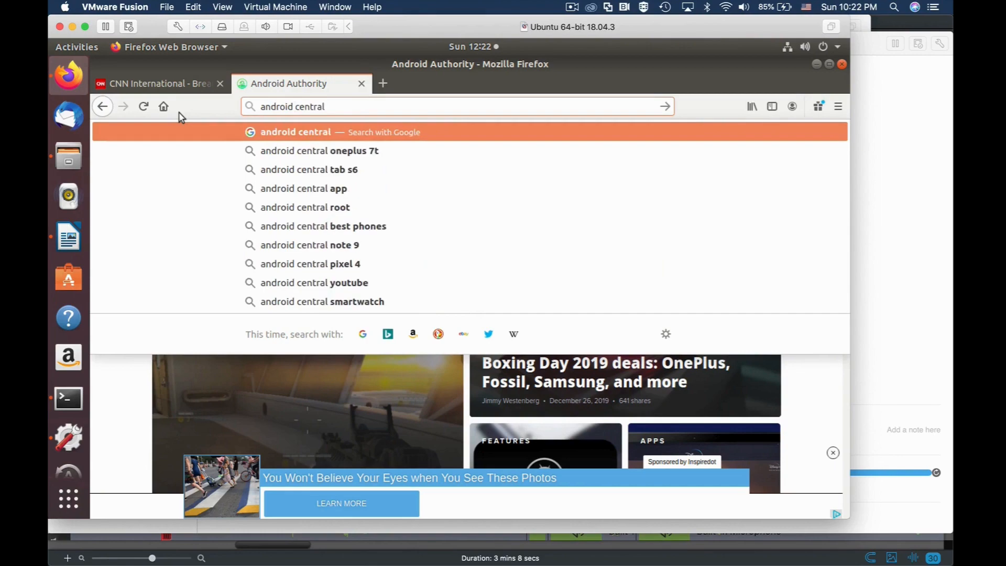
pyautogui.press('Return')
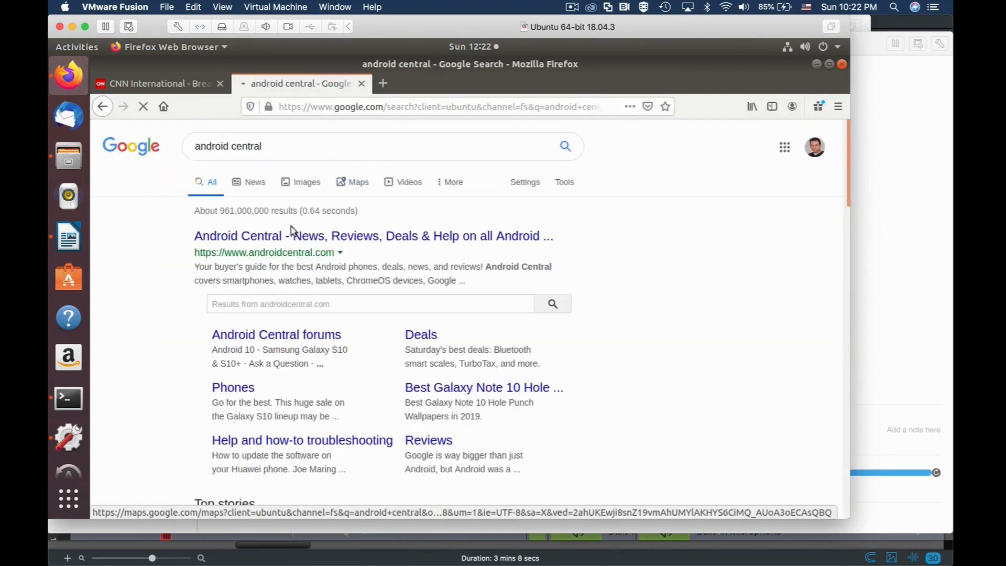
# - Switch to Wireshark to check the running capture, and return to the Ubuntu virtual machine's browser
pyautogui.press('super+Tab')
pyautogui.press('super+Tab')
pyautogui.press('super+Tab')
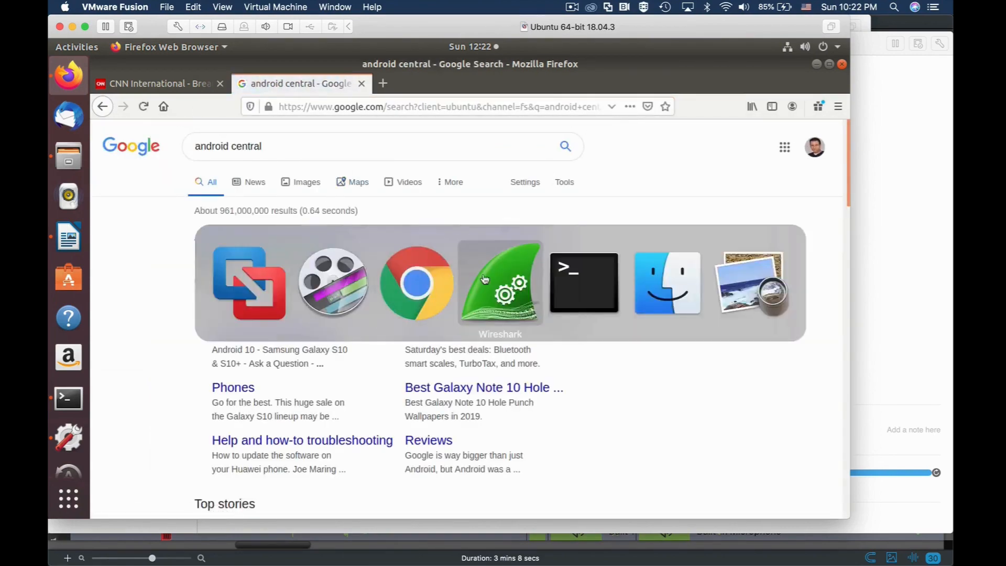
pyautogui.press('super+Tab')
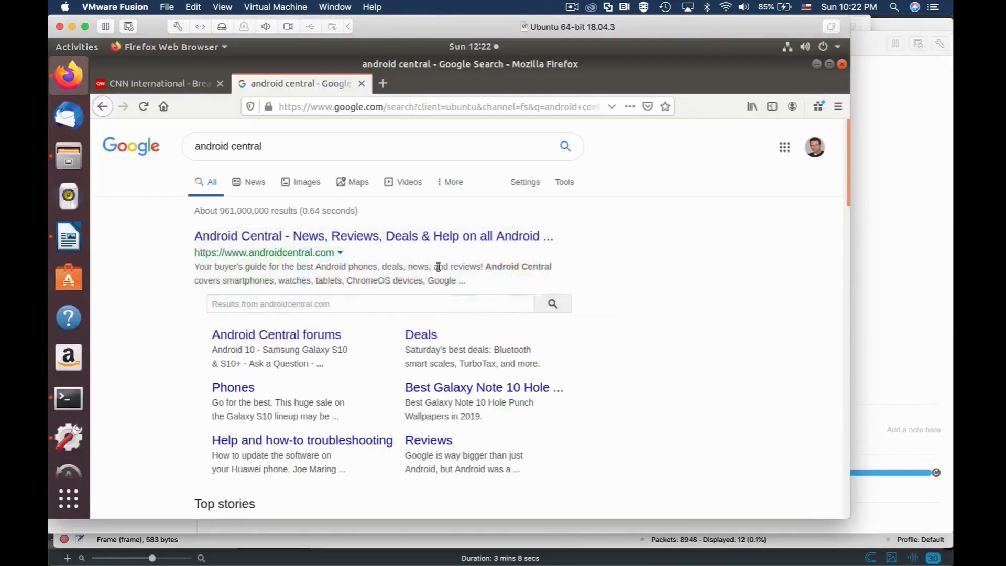
# - In the Ubuntu virtual machine's Firefox, open the Android Central website from the first search result
pyautogui.press('super+Tab')
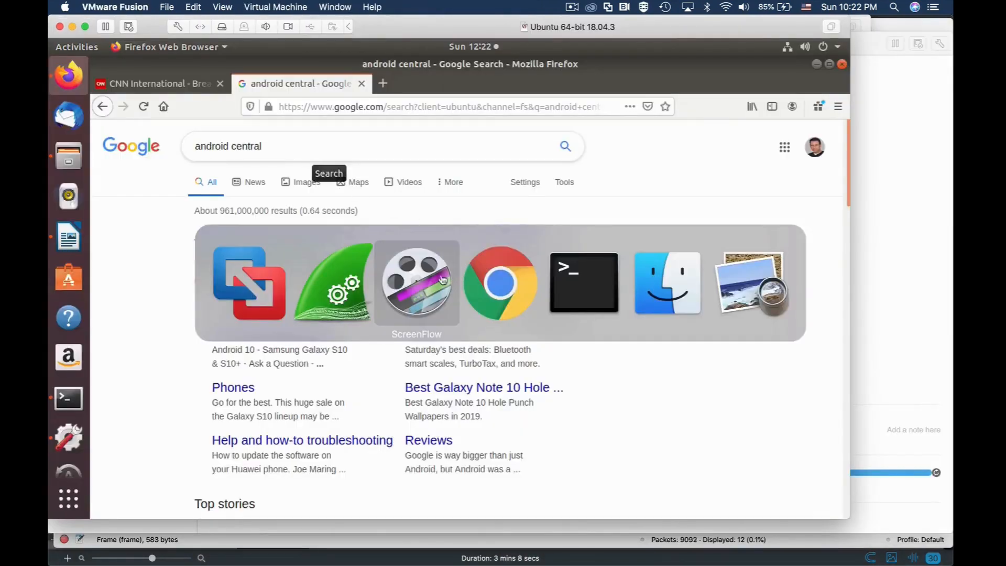
pyautogui.press('super+shift+Tab')
pyautogui.press('super+shift+Tab')
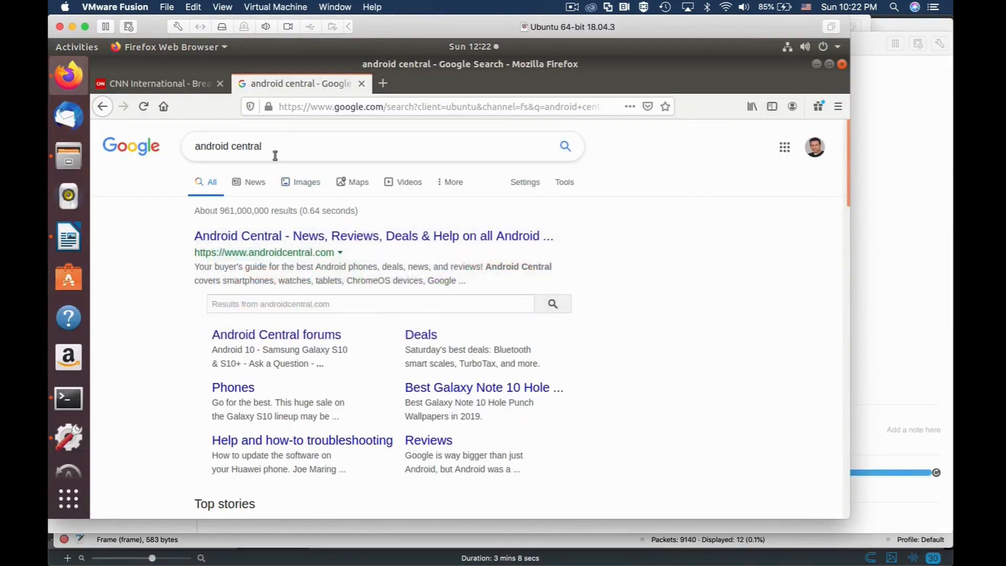
pyautogui.click(277, 240)
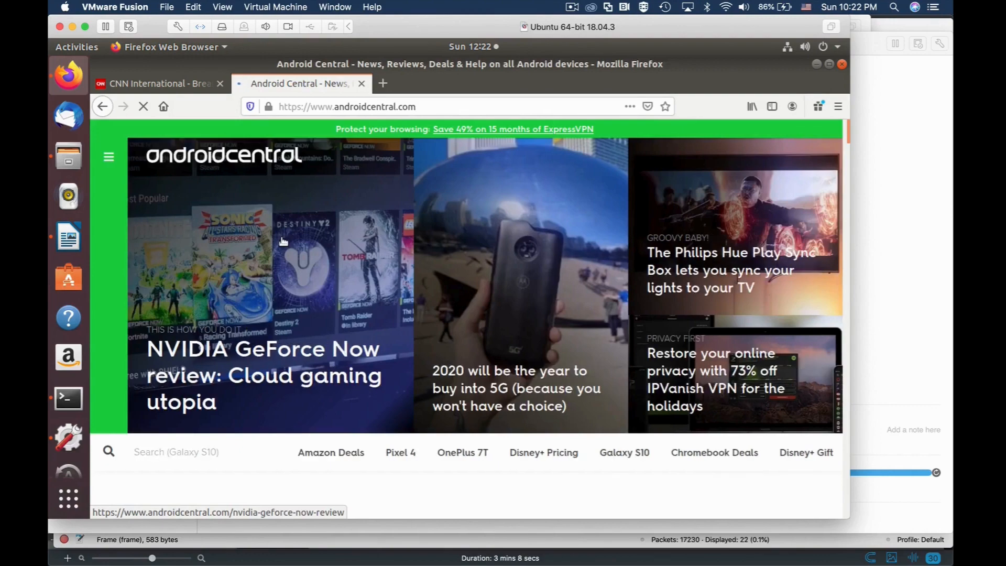
# - Switch to Wireshark, stop the running capture and apply the display filter "udp contains android"
pyautogui.press('super+Tab')
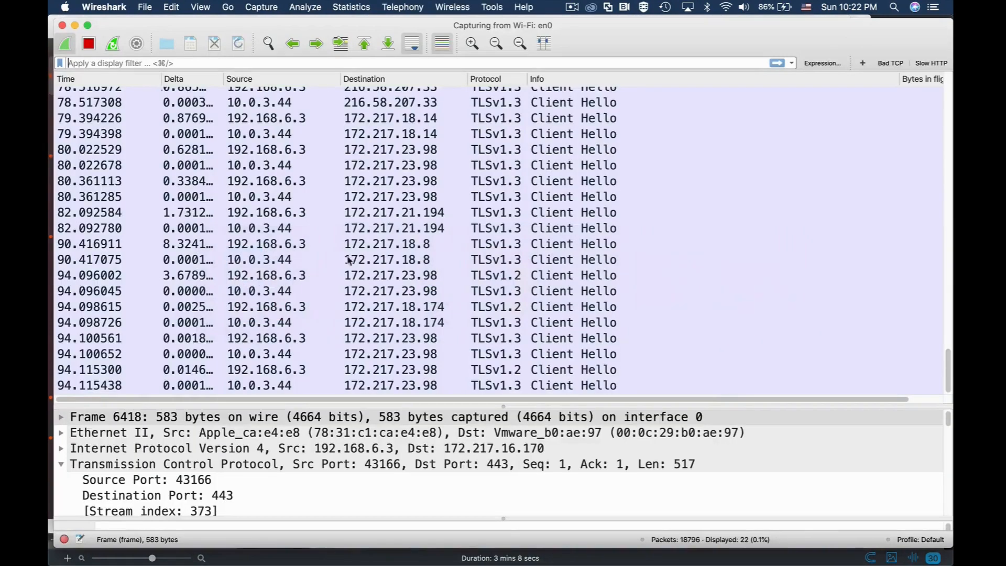
pyautogui.click(90, 46)
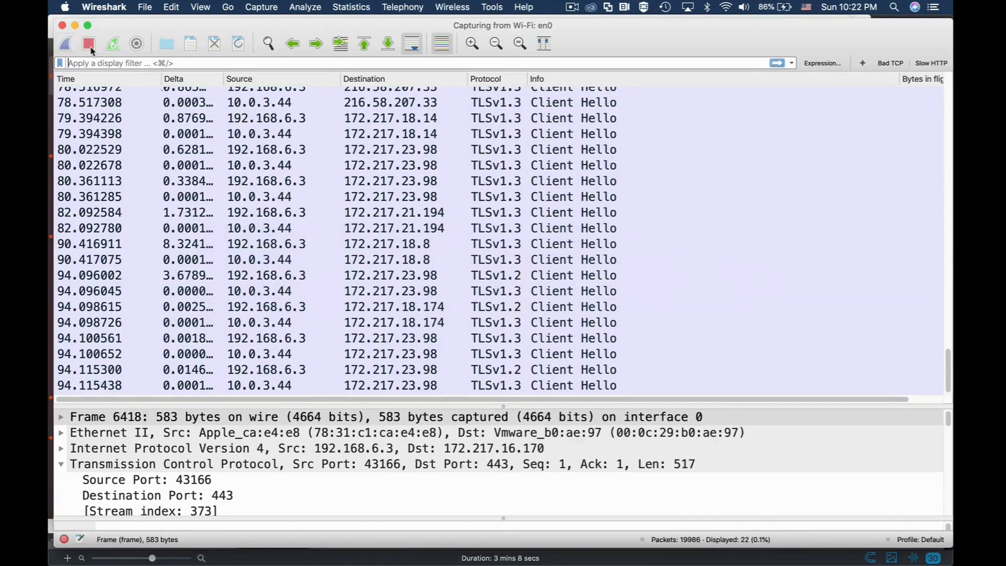
pyautogui.click(122, 62)
pyautogui.write('udp ')
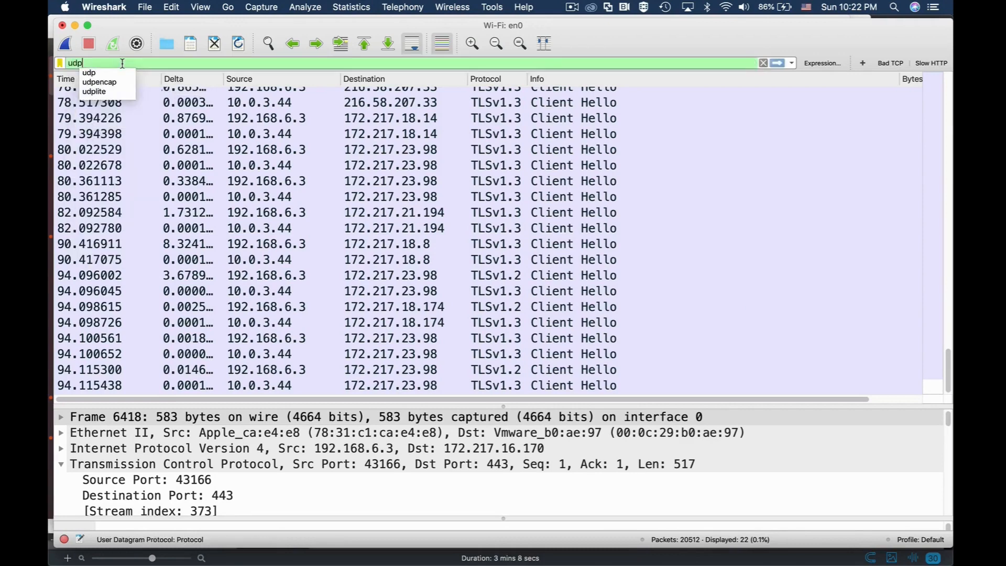
pyautogui.write('conta')
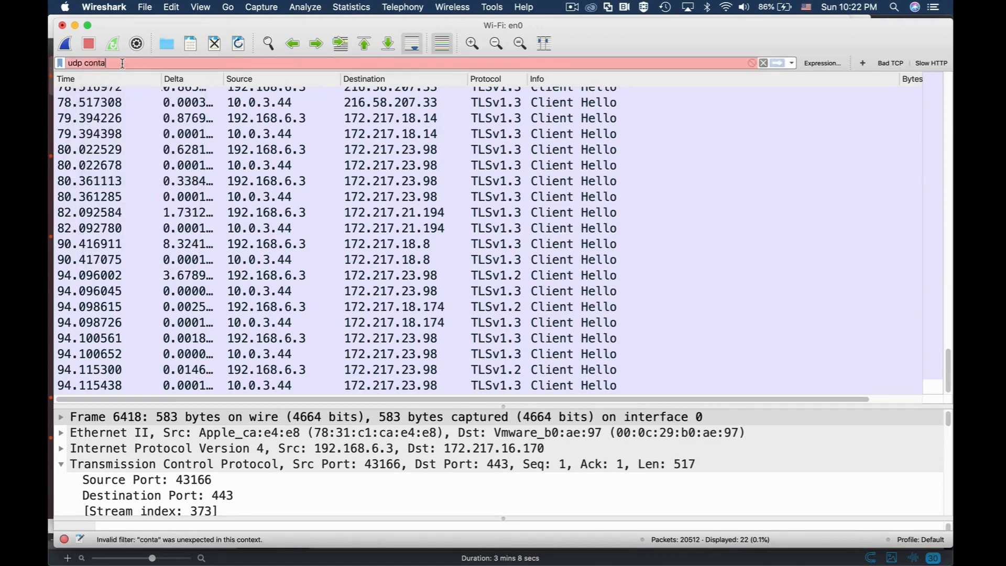
pyautogui.write('ins android')
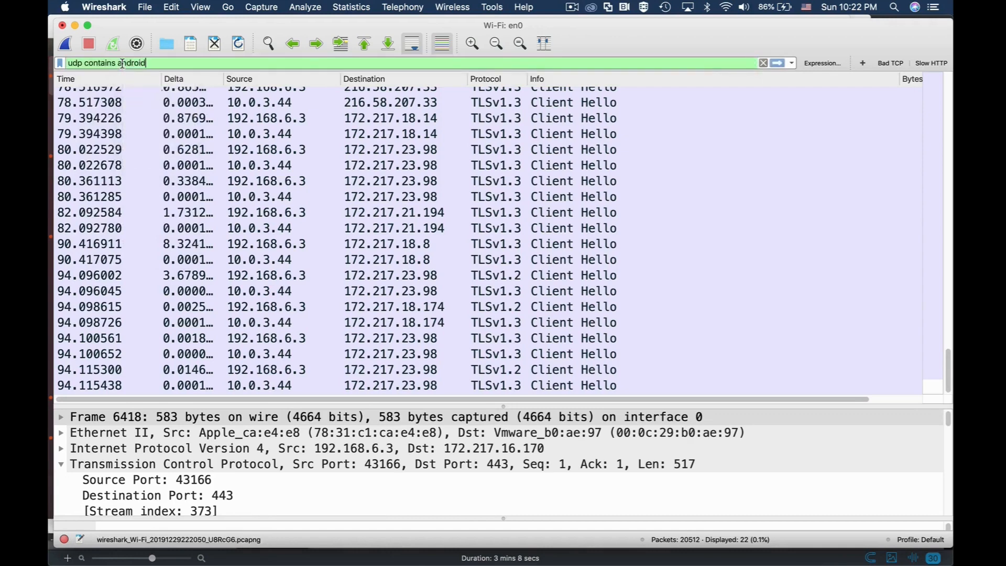
pyautogui.press('Return')
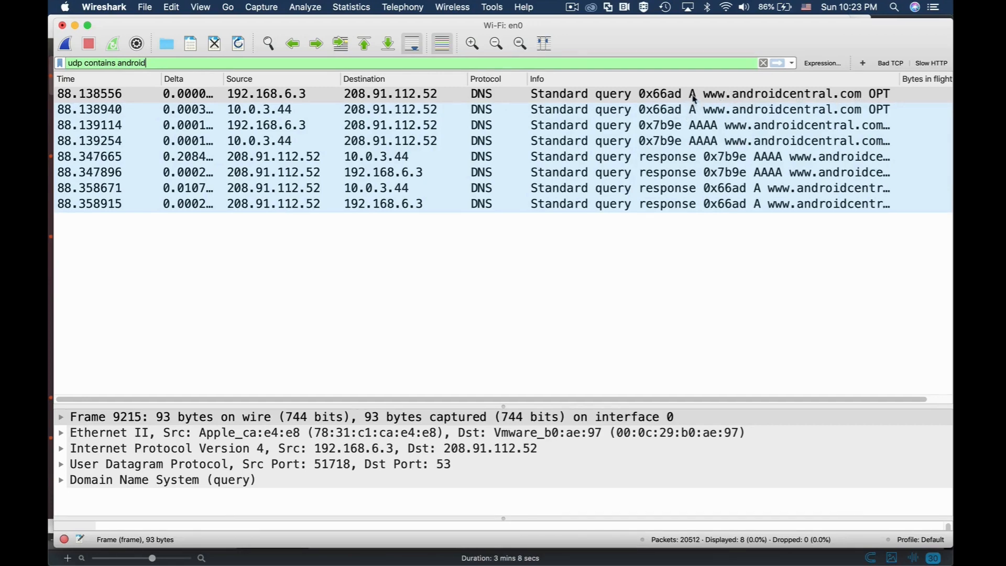
# - Replace the display filter with "tcp contains android", apply it and select the Client Hello packet sent from 192.168.6.3
pyautogui.click(177, 63)
pyautogui.press('BackSpace')
pyautogui.press('BackSpace')
pyautogui.press('BackSpace')
pyautogui.press('BackSpace')
pyautogui.press('BackSpace')
pyautogui.press('BackSpace')
pyautogui.press('BackSpace')
pyautogui.press('BackSpace')
pyautogui.press('BackSpace')
pyautogui.press('BackSpace')
pyautogui.press('BackSpace')
pyautogui.press('BackSpace')
pyautogui.press('BackSpace')
pyautogui.press('BackSpace')
pyautogui.press('BackSpace')
pyautogui.press('BackSpace')
pyautogui.press('BackSpace')
pyautogui.press('BackSpace')
pyautogui.press('BackSpace')
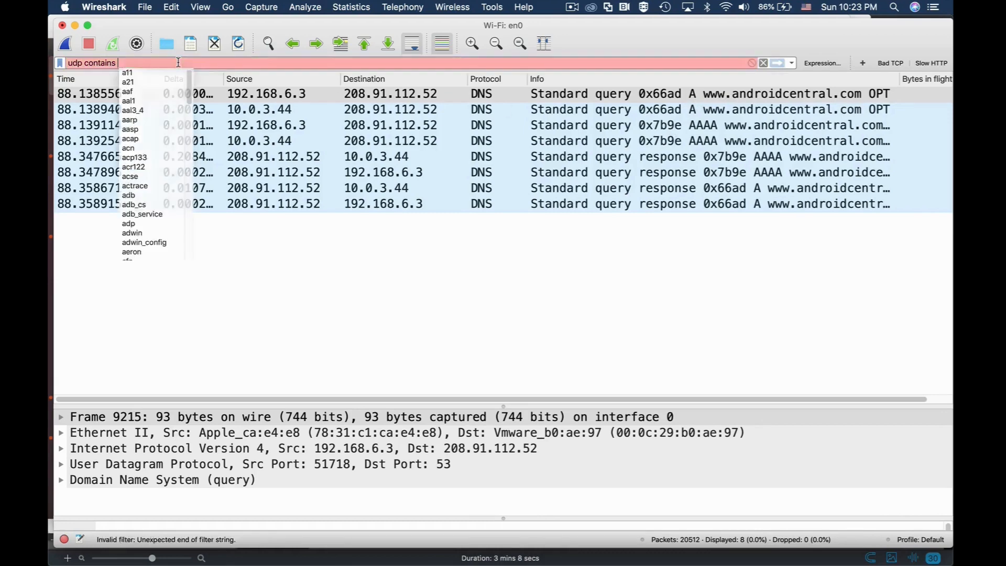
pyautogui.press('BackSpace')
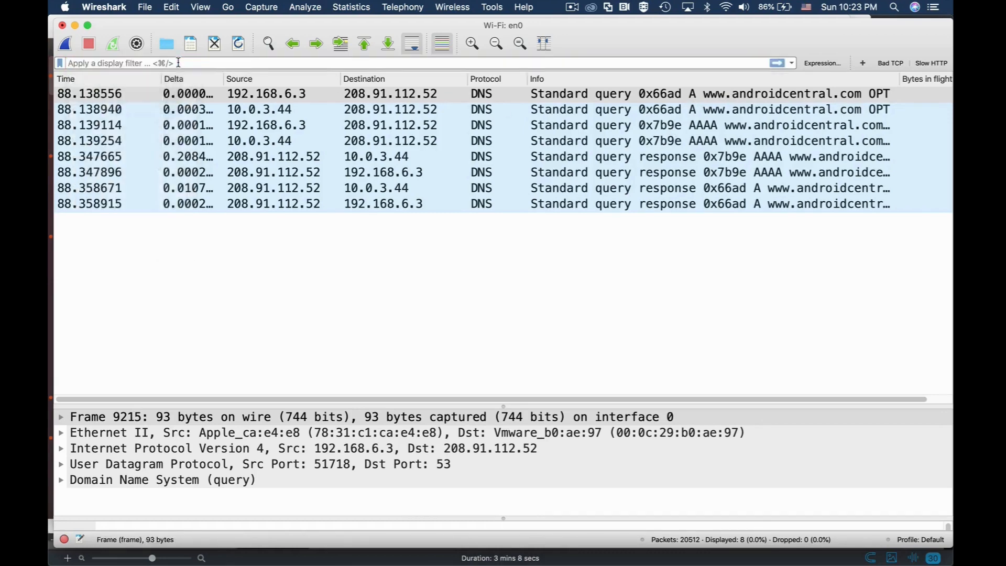
pyautogui.write('tcp ')
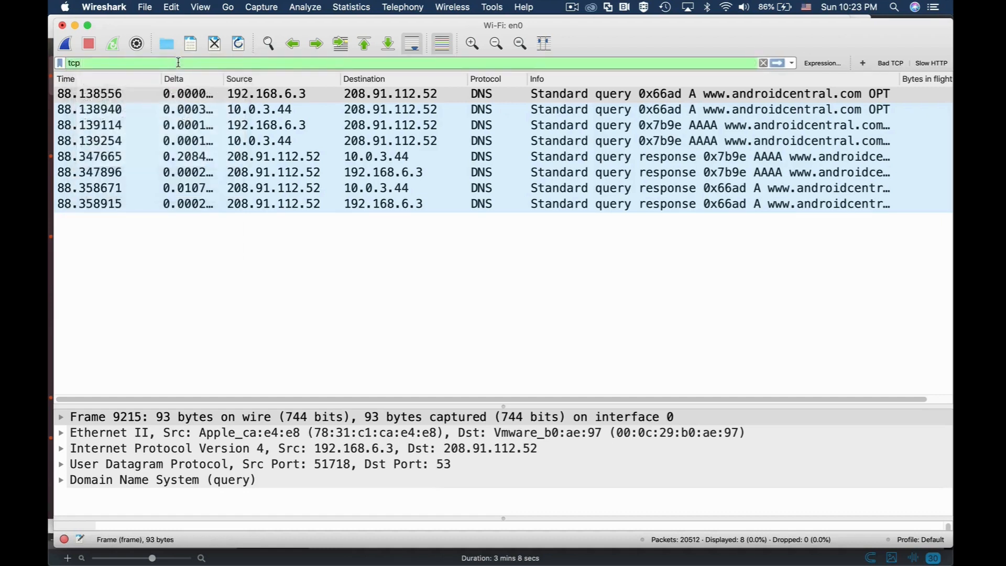
pyautogui.write('conta')
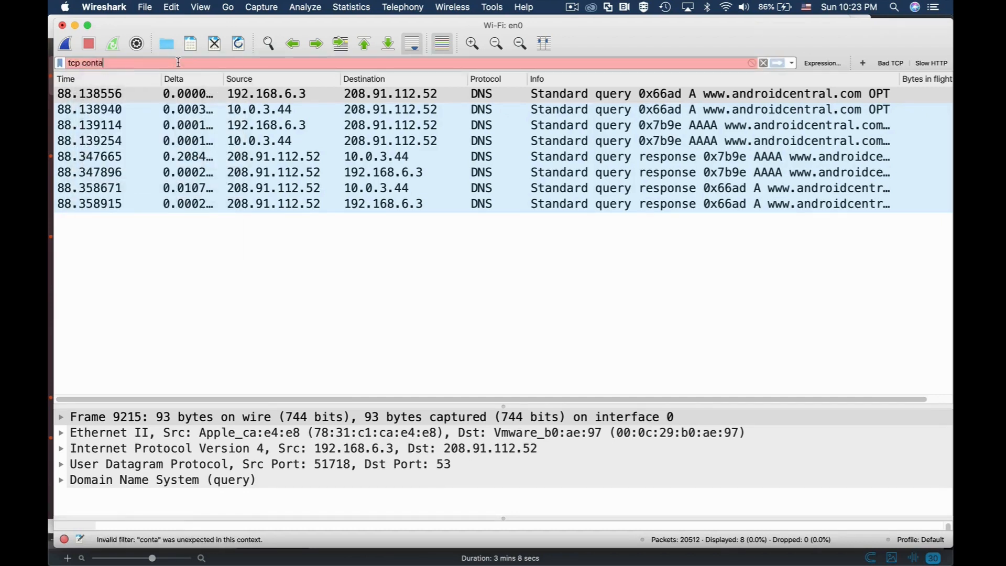
pyautogui.write('ins android')
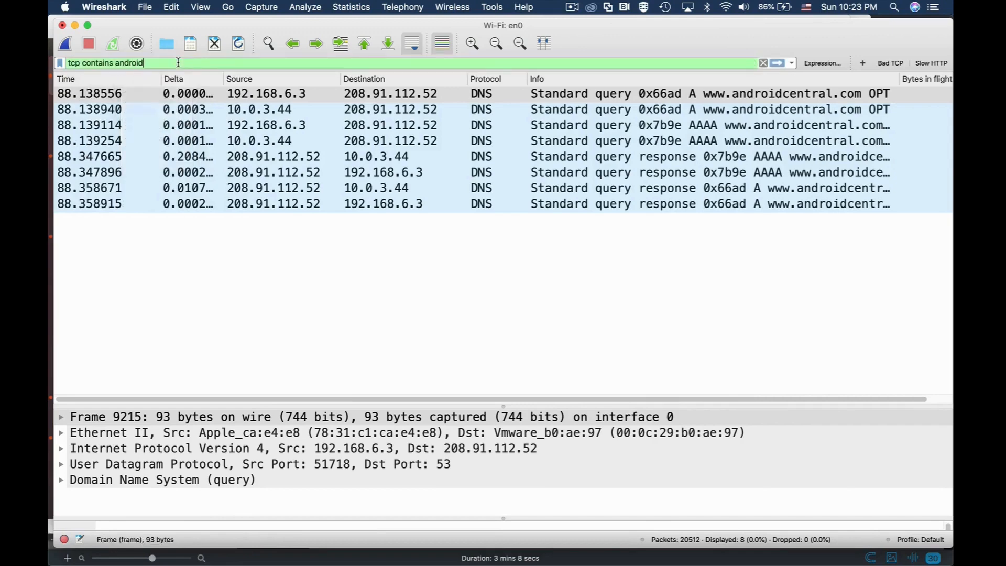
pyautogui.press('Return')
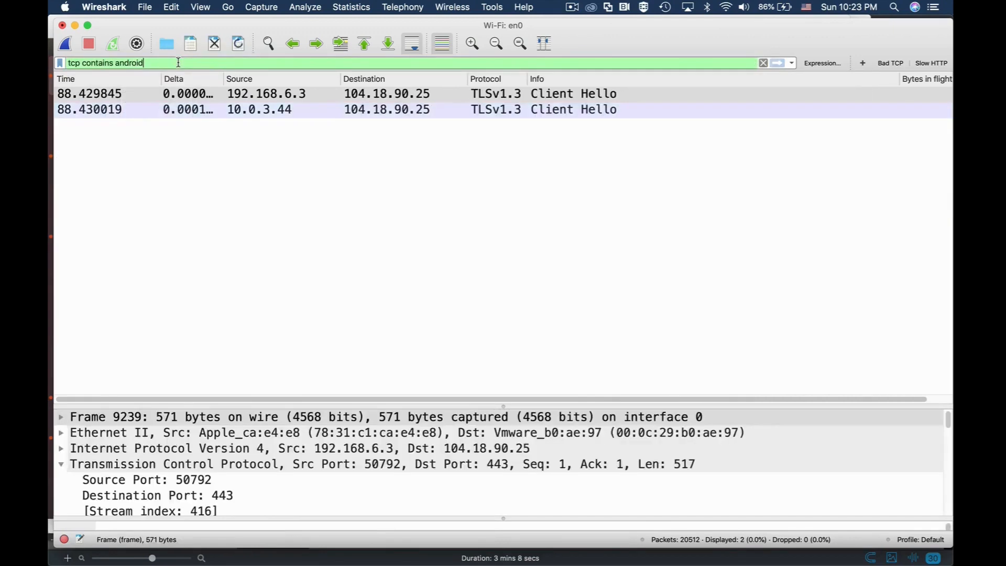
pyautogui.click(247, 97)
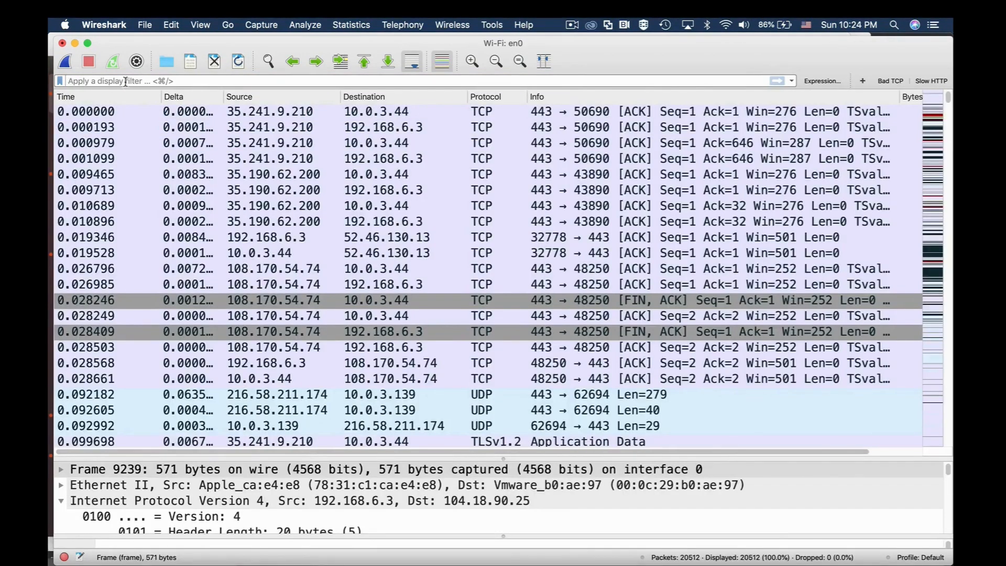
# - Apply the display filter "dns" to the captured packets
pyautogui.write('dns')
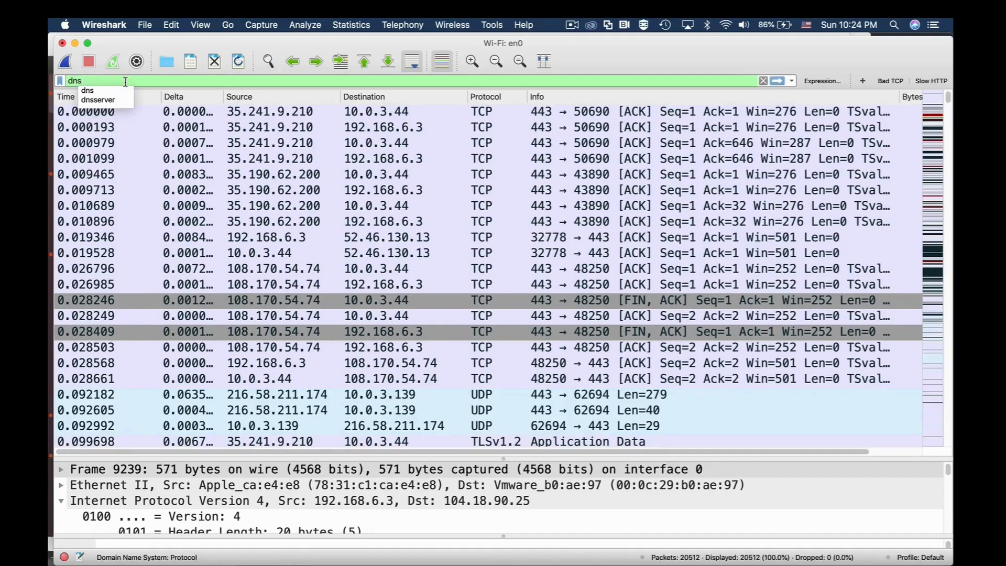
pyautogui.press('Return')
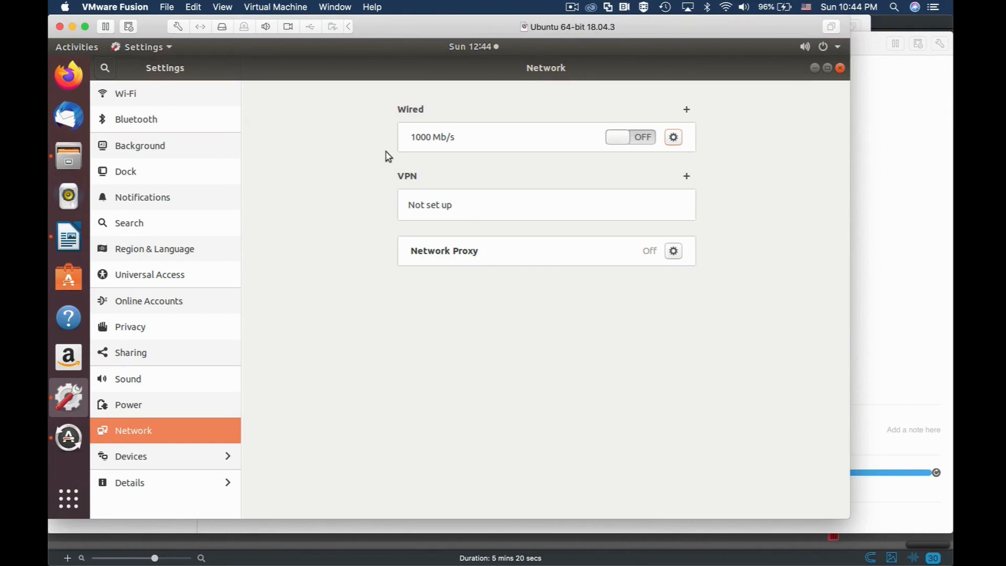
# - Switch from the Ubuntu virtual machine to Wireshark and start a new capture without saving the captured packets
pyautogui.press('super+Tab')
pyautogui.press('super+Tab')
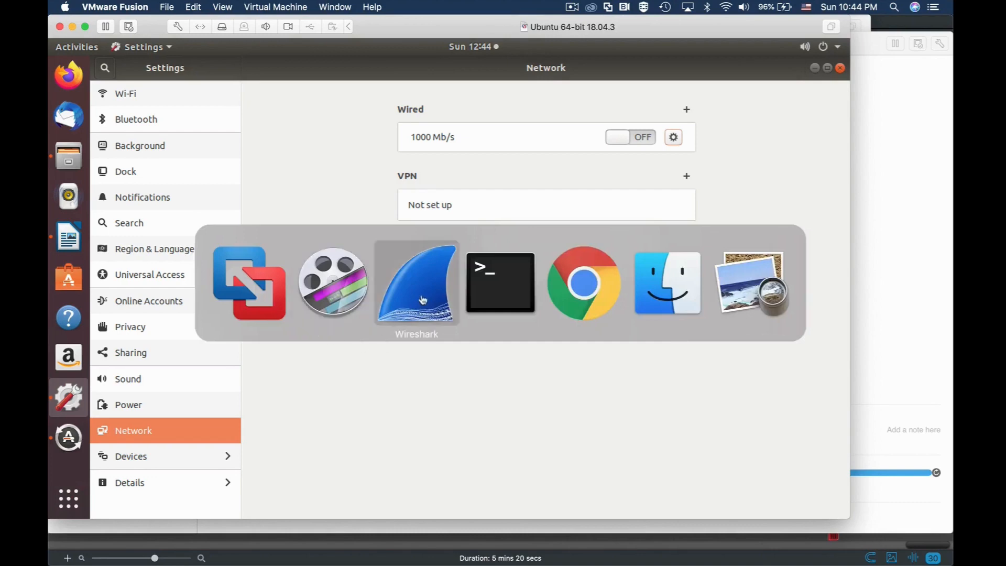
pyautogui.click(65, 44)
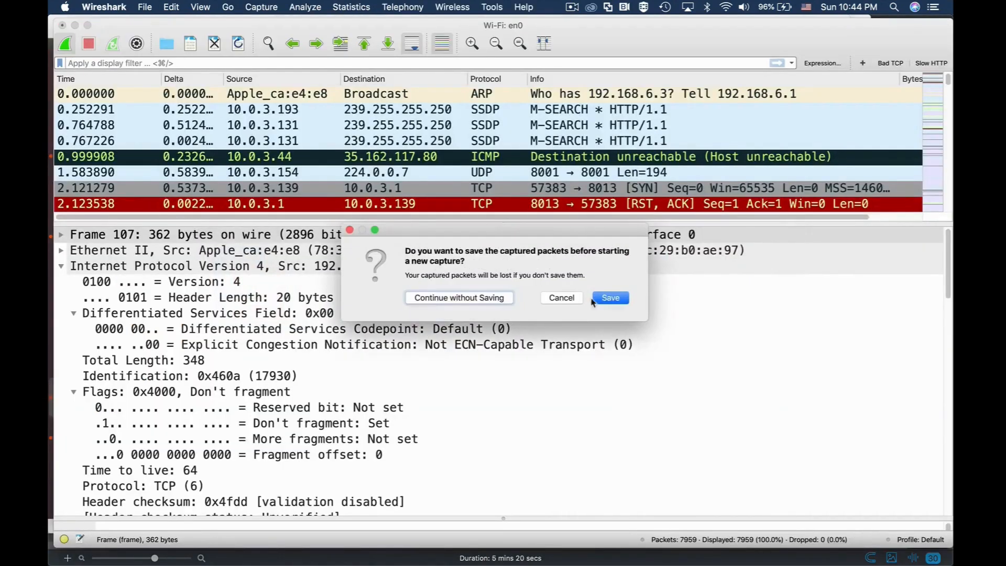
pyautogui.click(459, 294)
# - Return to the Ubuntu virtual machine and connect its wired network
pyautogui.press('super+Tab')
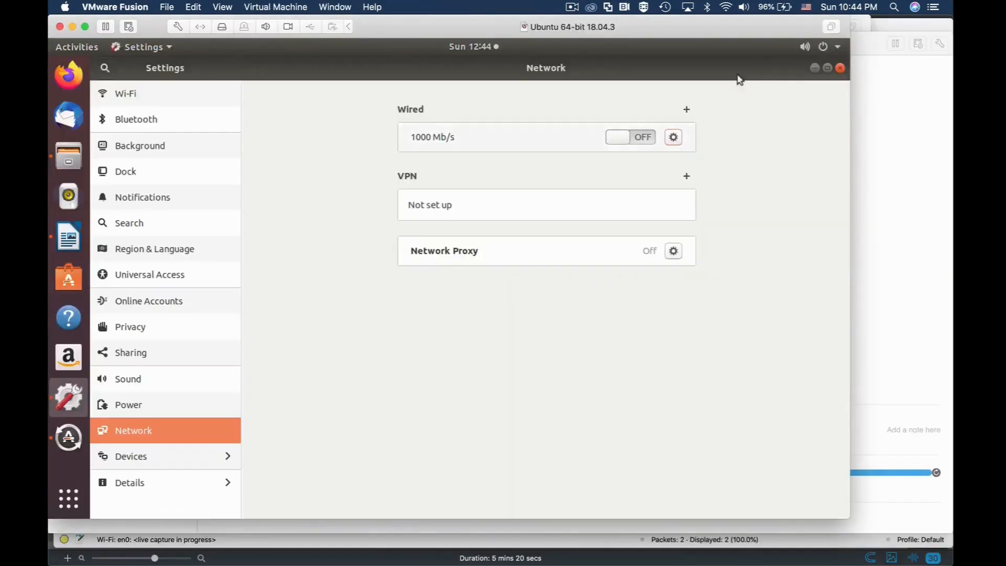
pyautogui.click(837, 48)
pyautogui.click(763, 115)
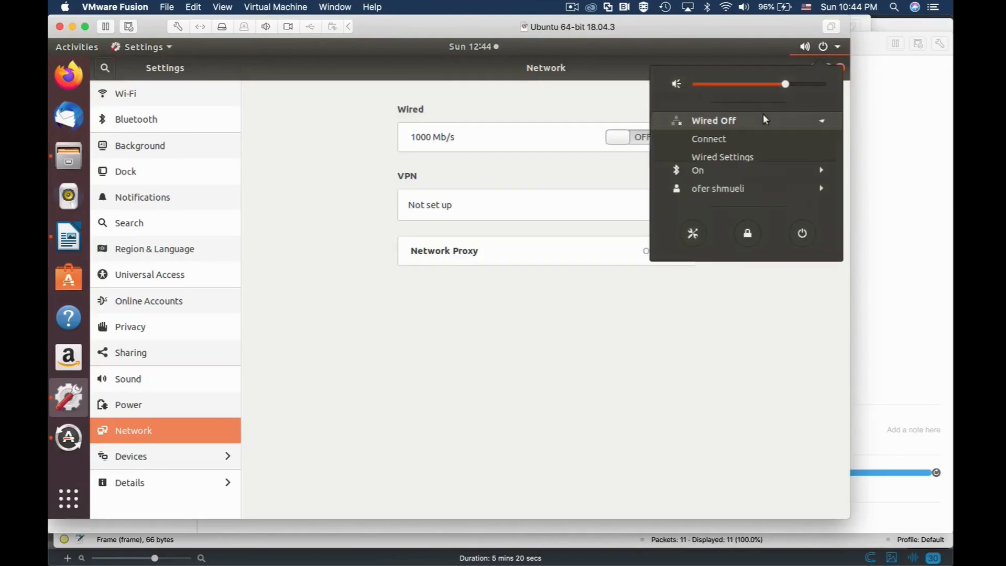
pyautogui.click(714, 139)
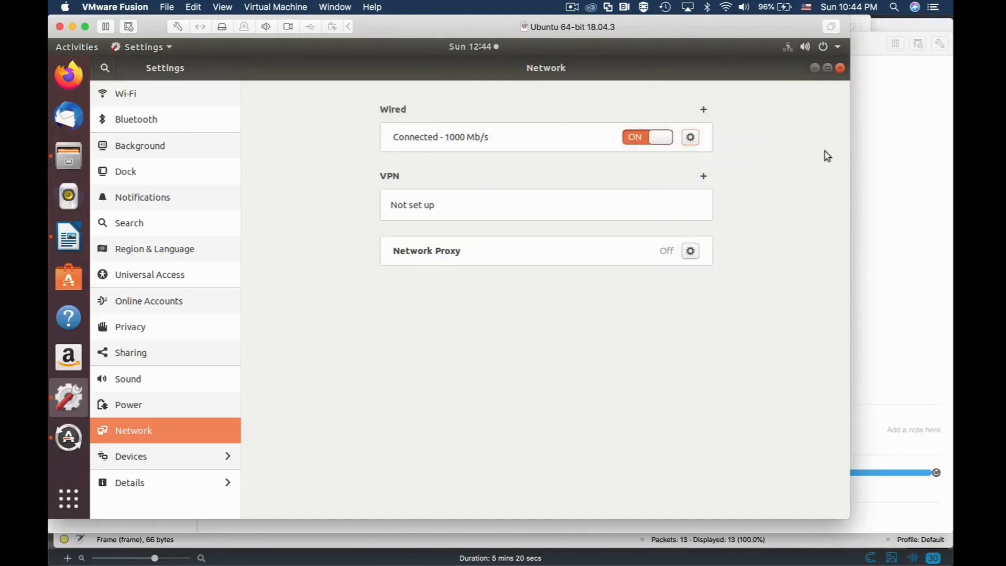
# - Open Firefox in the Ubuntu virtual machine and load youtube.com
pyautogui.click(68, 75)
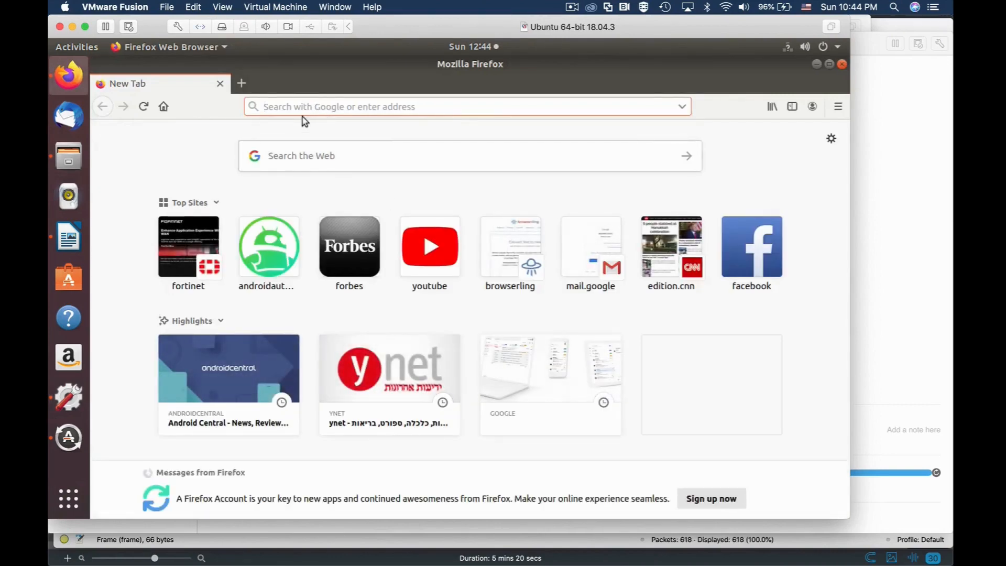
pyautogui.write('youtube.com/')
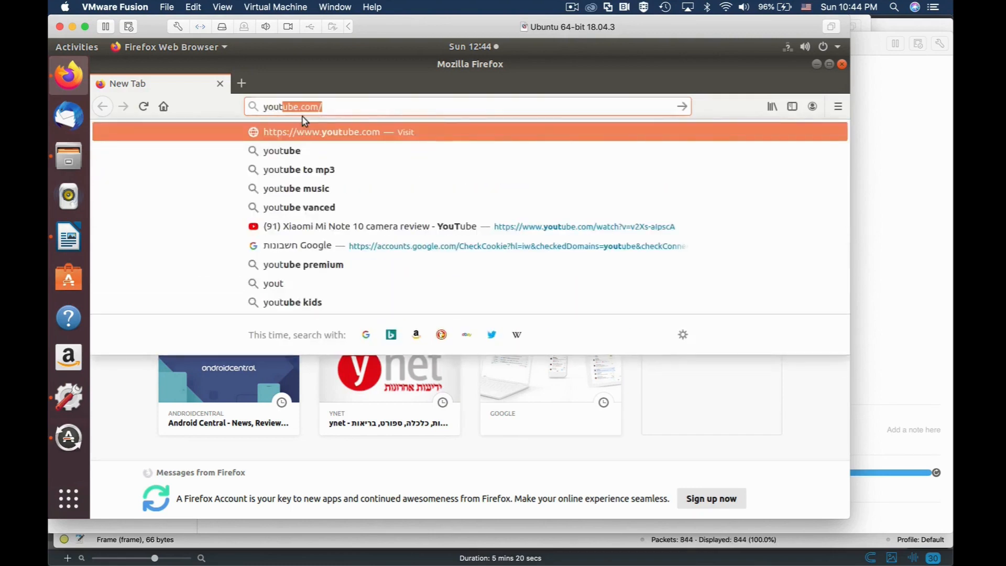
pyautogui.press('Return')
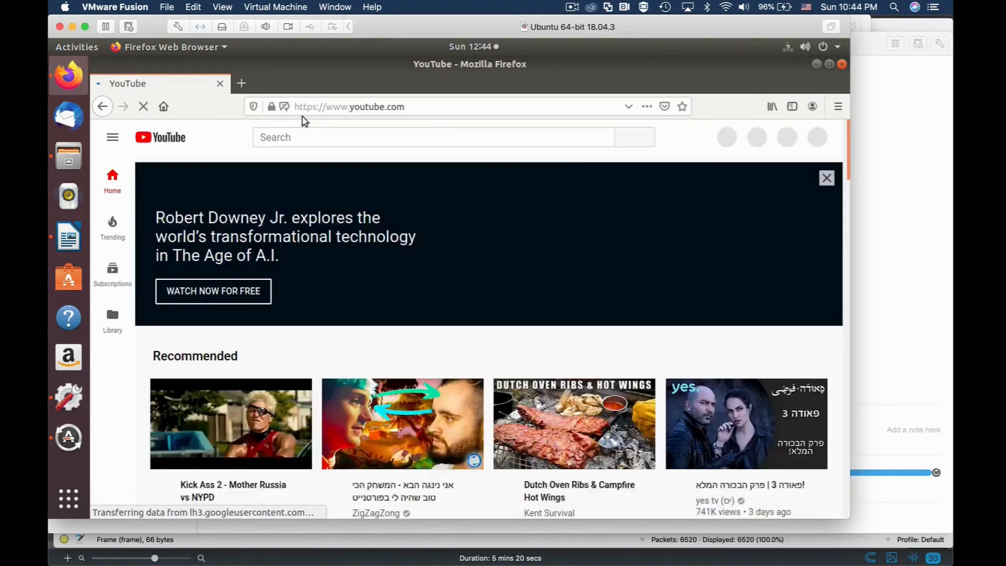
# - Switch to Wireshark, stop the capture and apply the display filter "tcp.flags.syn==1"
pyautogui.press('super+Tab')
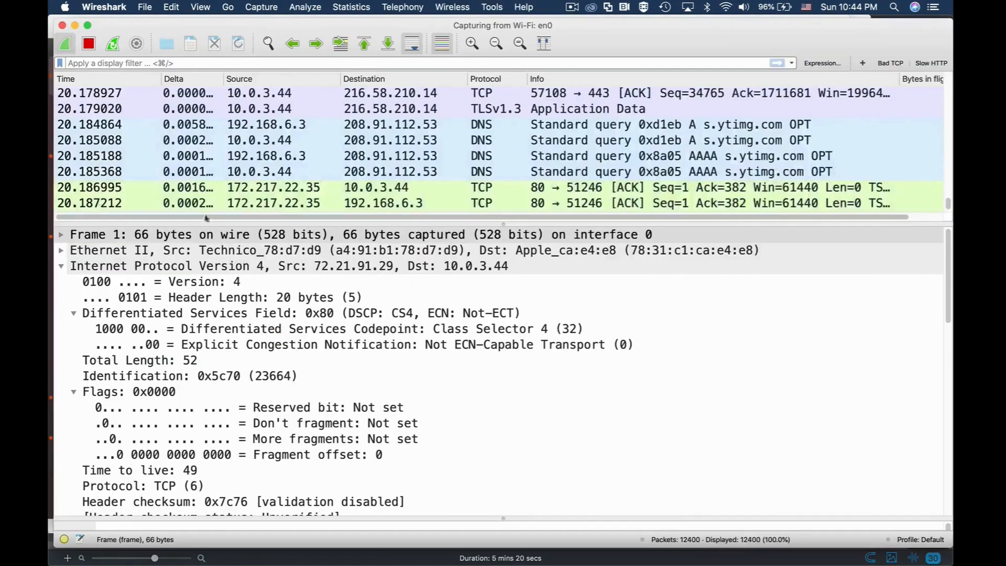
pyautogui.click(89, 44)
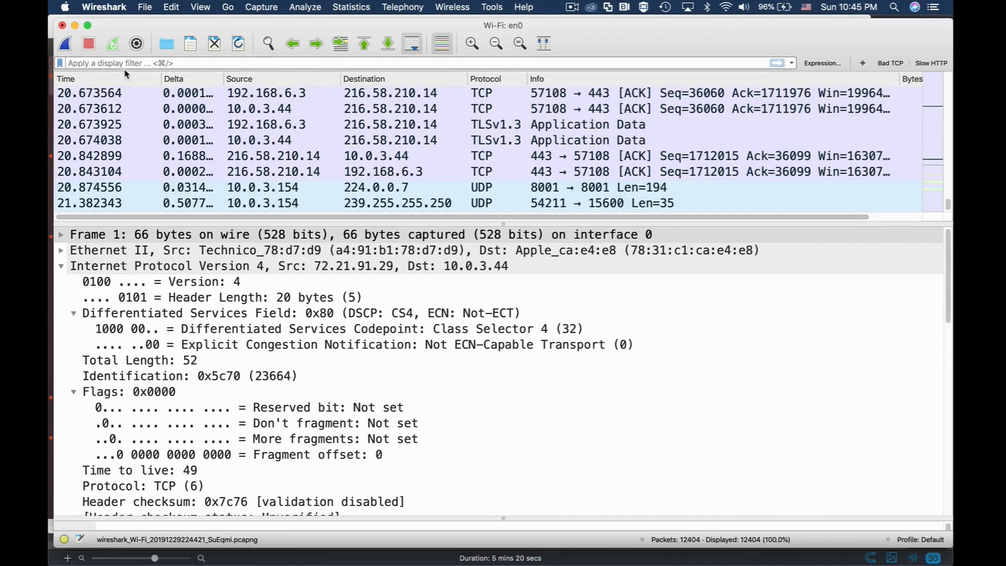
pyautogui.write('tc')
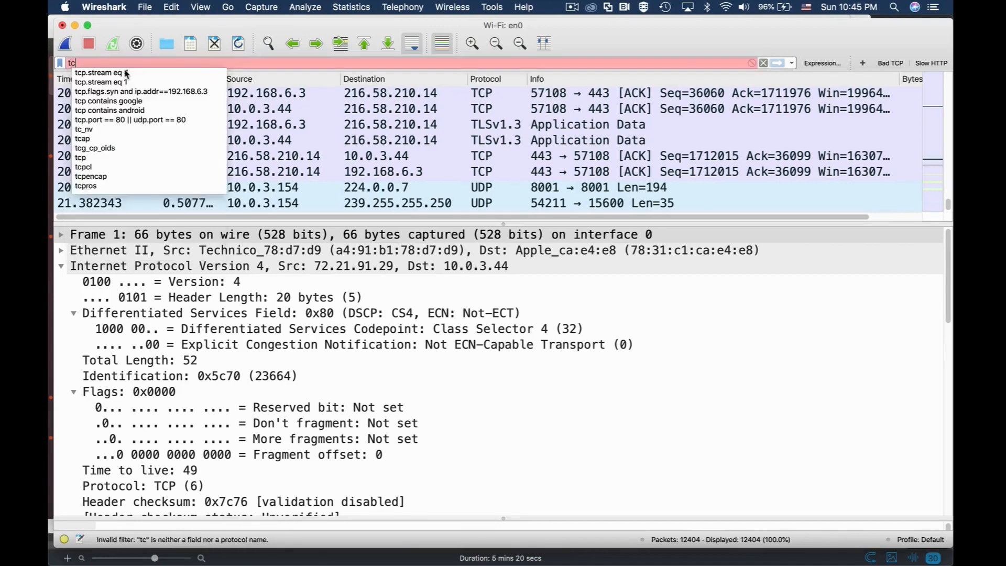
pyautogui.write('p.flags')
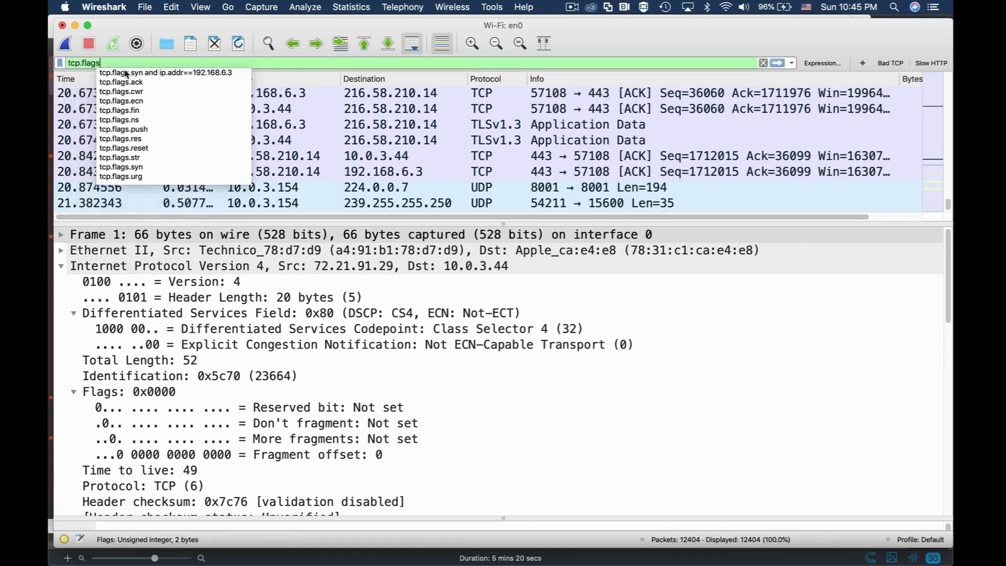
pyautogui.write('.syn==1')
pyautogui.press('Return')
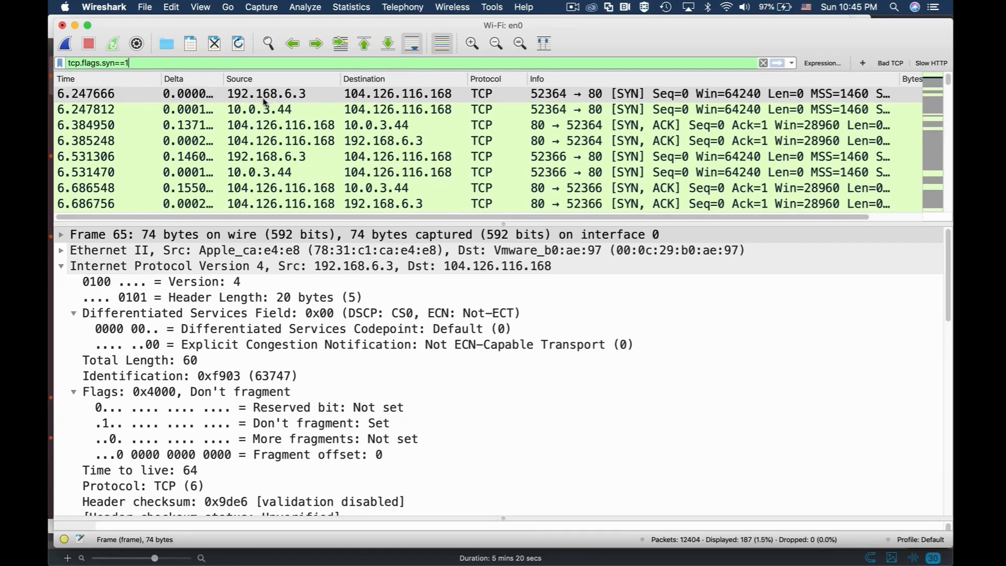
# - Follow the TCP stream of the first SYN packet from 192.168.6.3, close the stream window and select the handshake's final ACK packet
pyautogui.rightClick(245, 98)
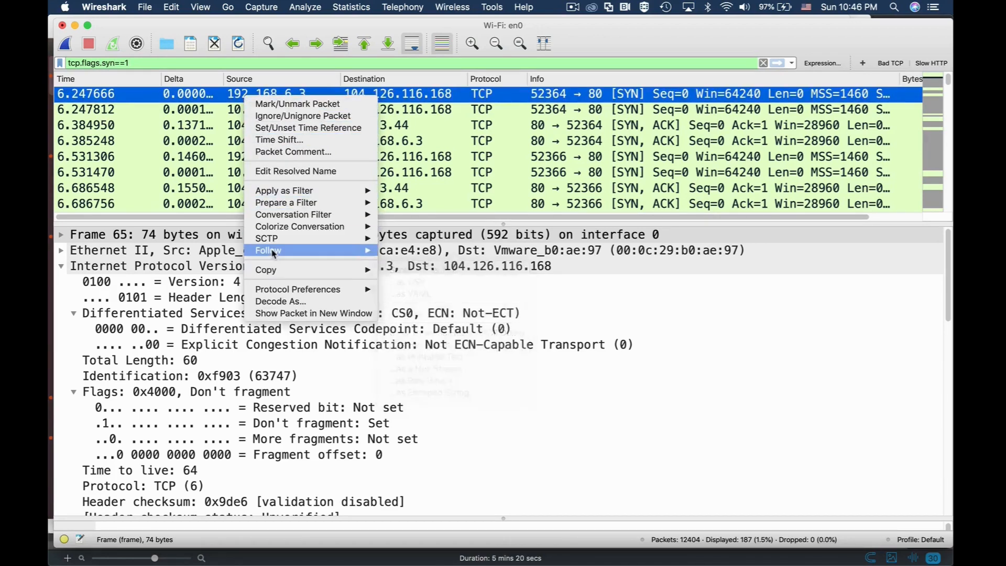
pyautogui.moveTo(273, 254)
pyautogui.click(404, 251)
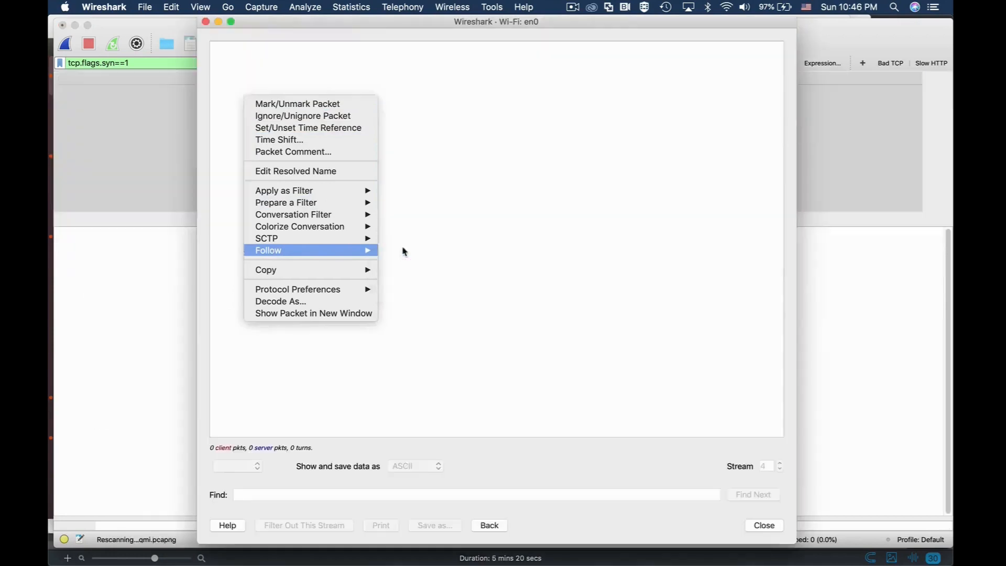
pyautogui.click(764, 526)
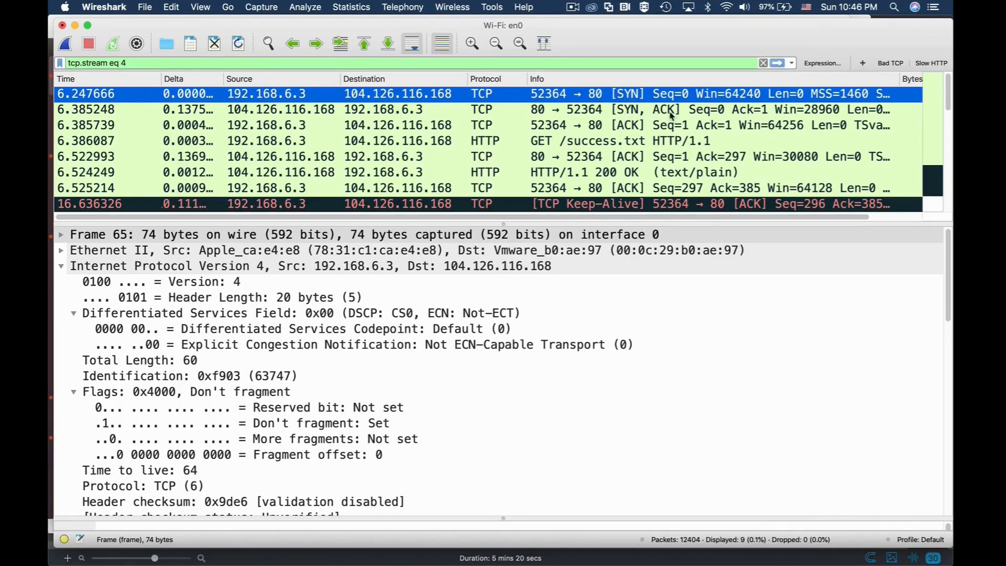
pyautogui.click(627, 130)
# - Replace the current display filter with "http.request.method and ip.addr==192.168.6.3" and apply it to the captured packets
pyautogui.moveTo(130, 62); pyautogui.dragTo(52, 62)
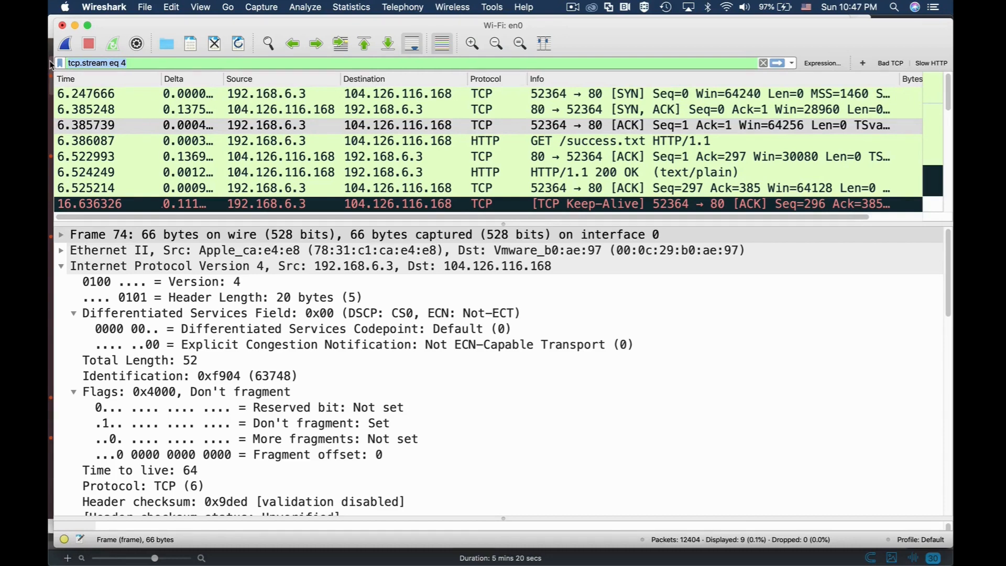
pyautogui.write('http.')
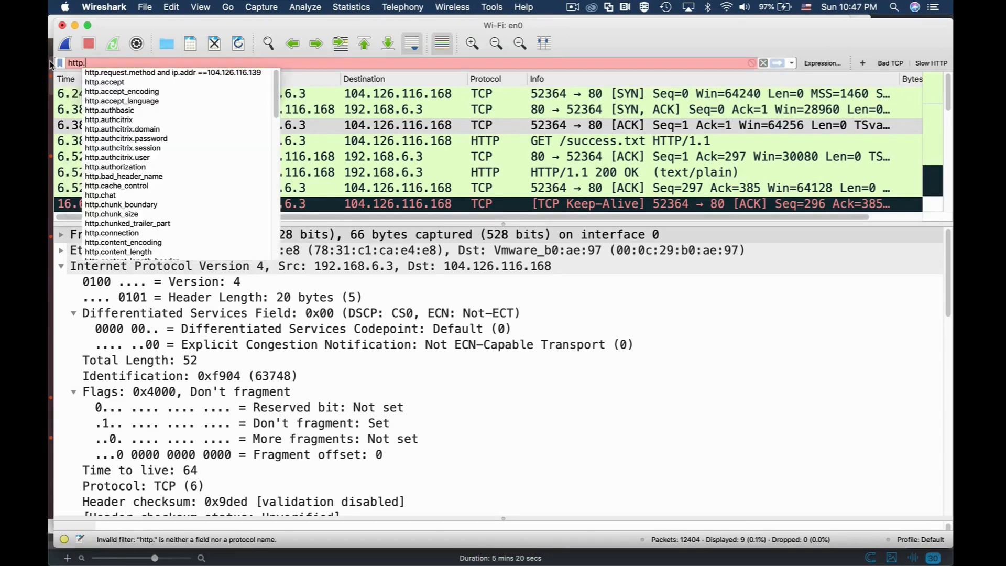
pyautogui.write('r')
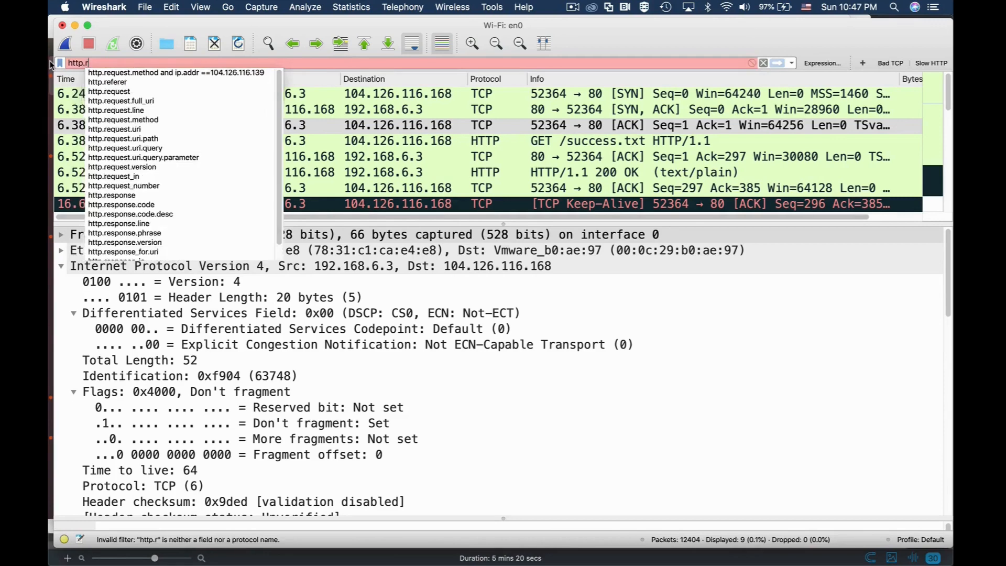
pyautogui.write('equest')
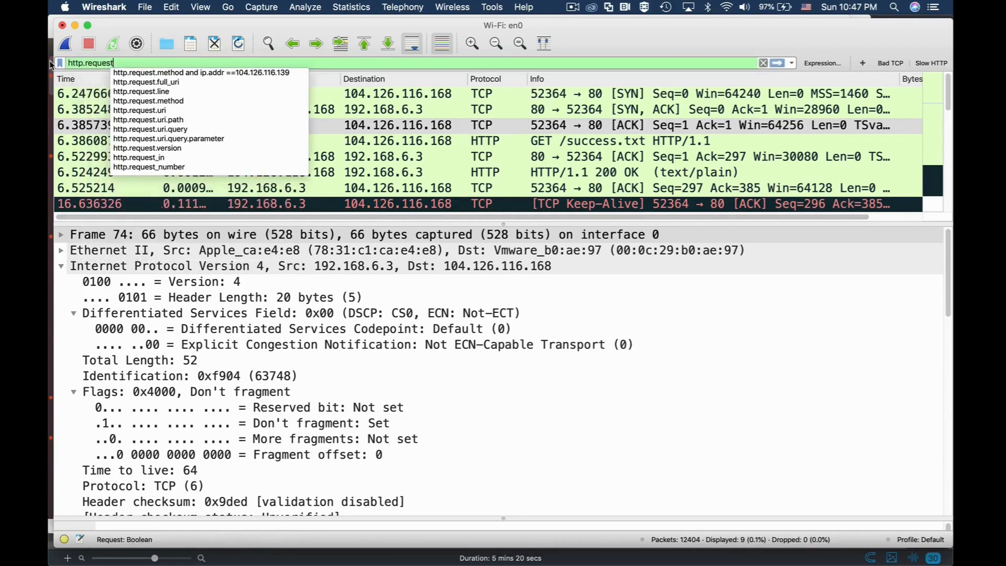
pyautogui.write('.methood')
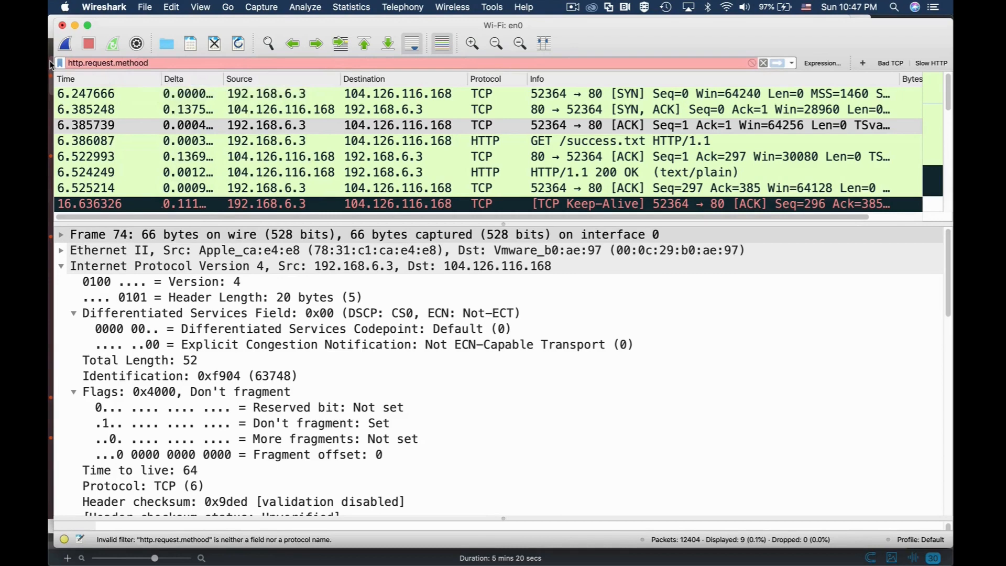
pyautogui.press('BackSpace')
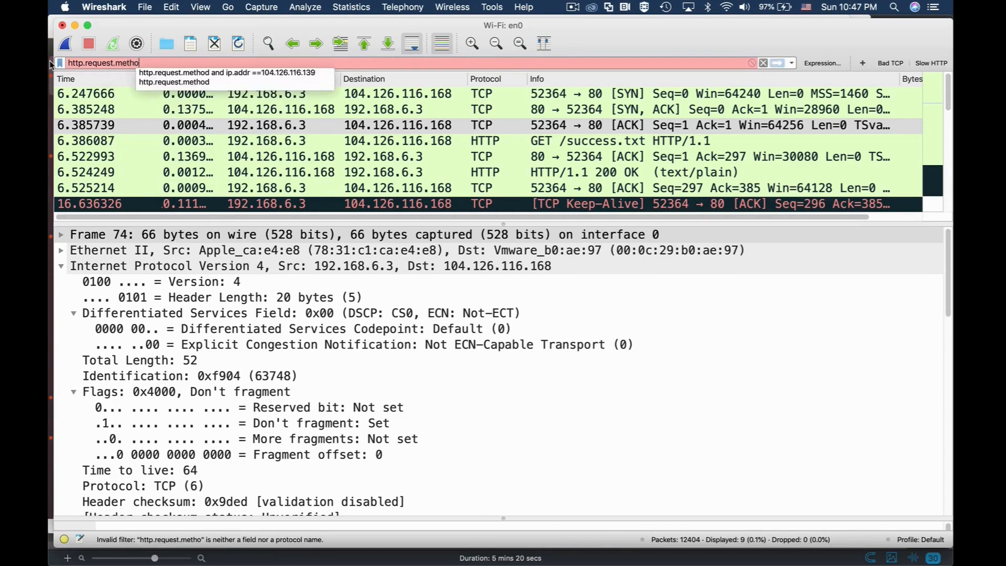
pyautogui.write('d')
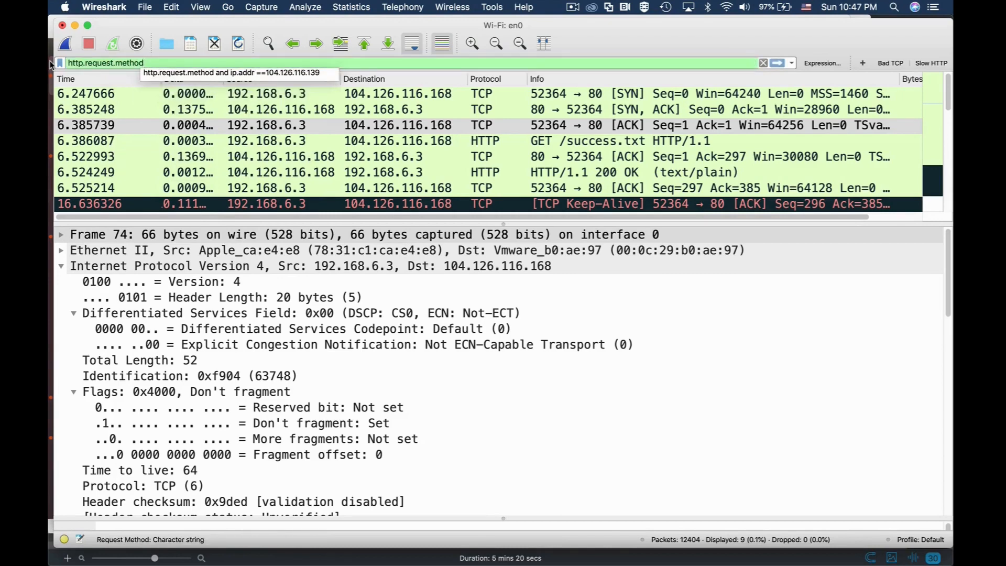
pyautogui.write(' and')
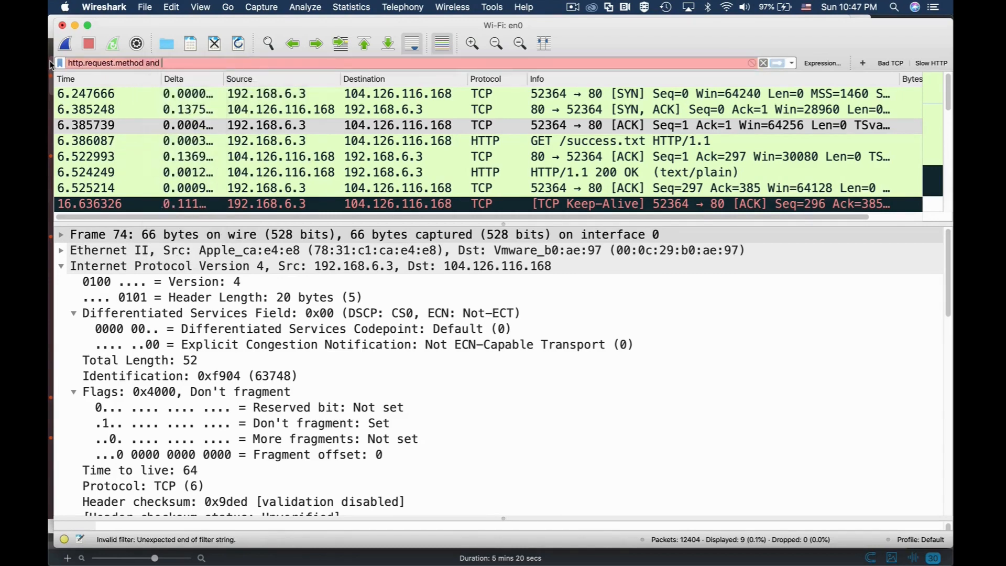
pyautogui.write(' ip.ad')
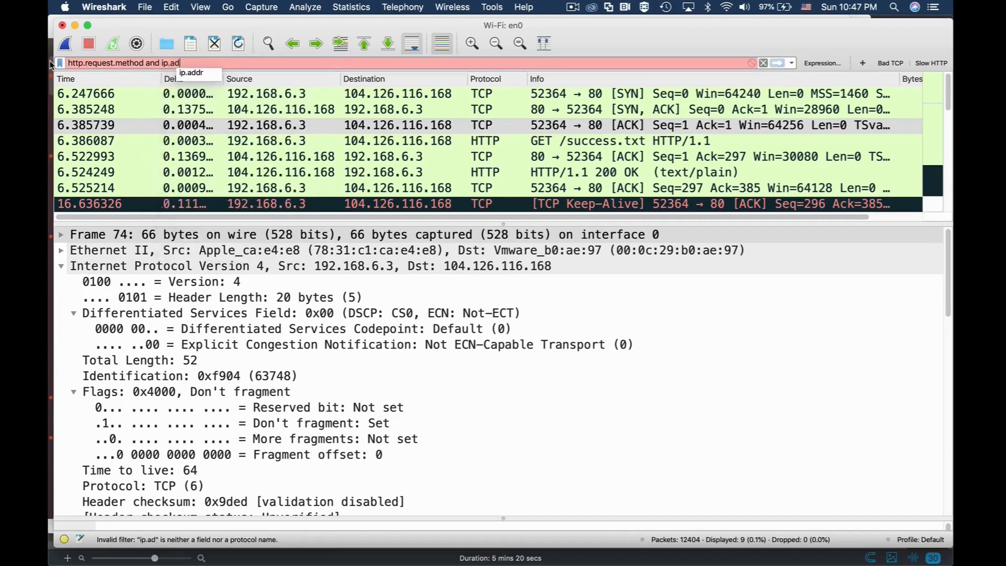
pyautogui.write('dr==')
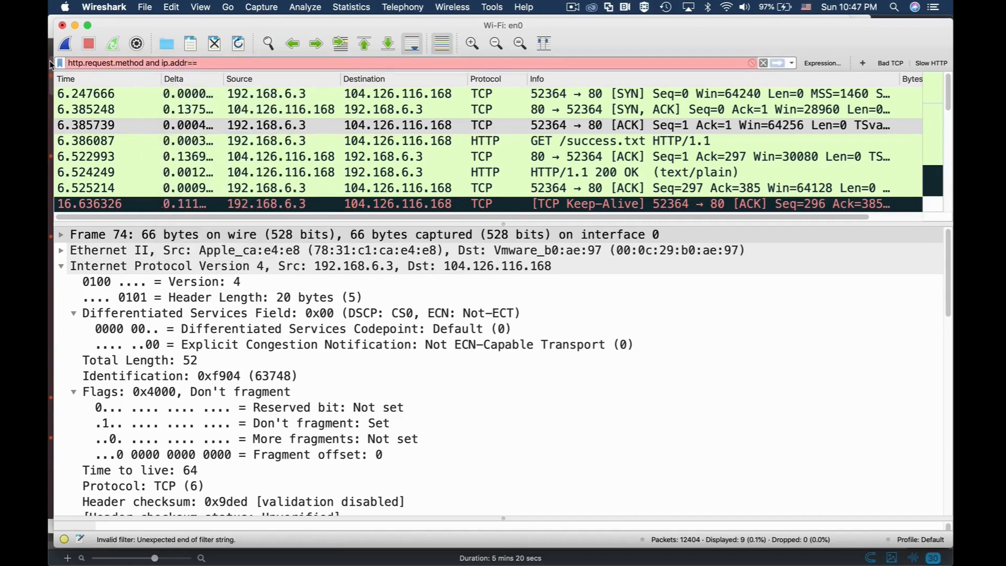
pyautogui.write('192.1')
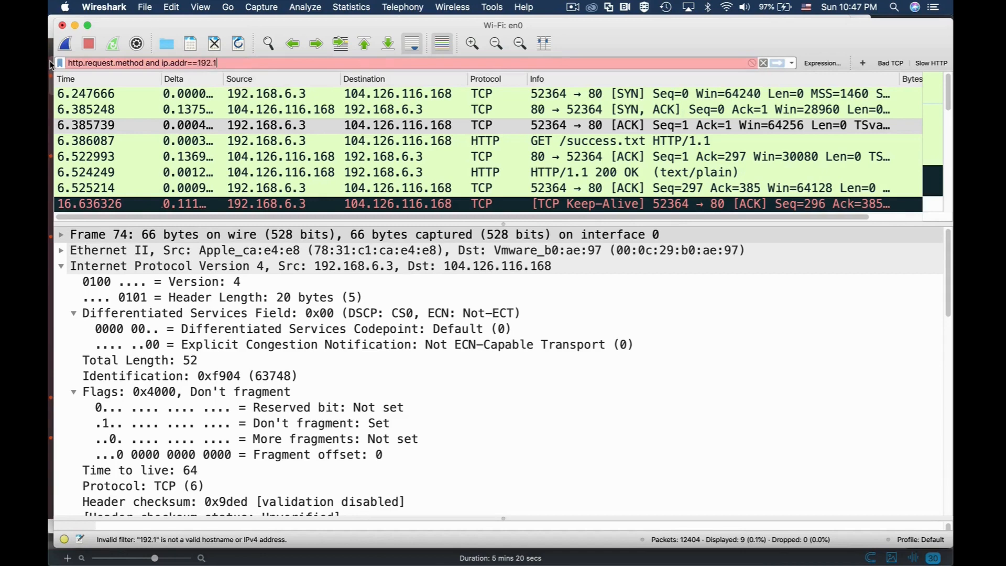
pyautogui.write('68.')
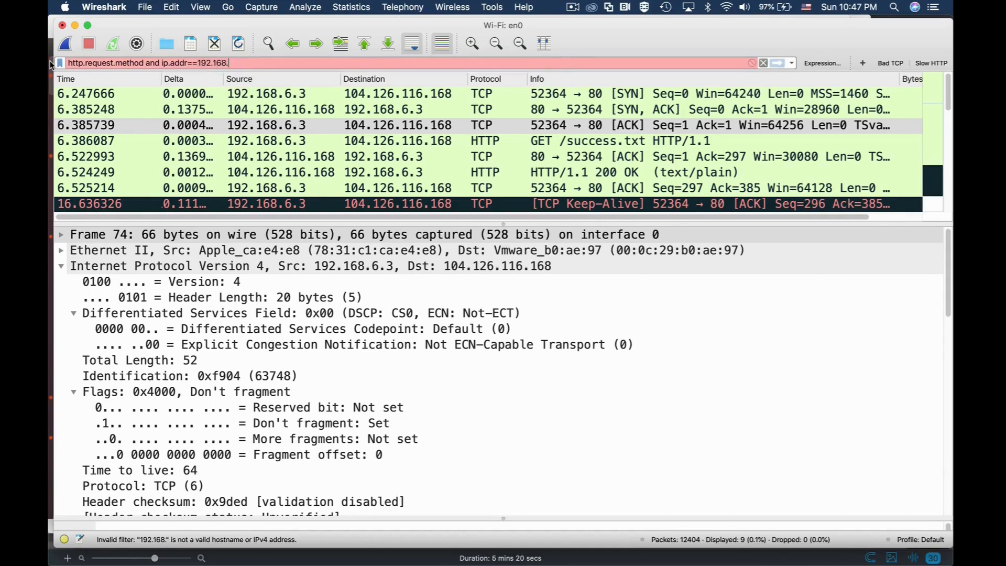
pyautogui.write('6.3')
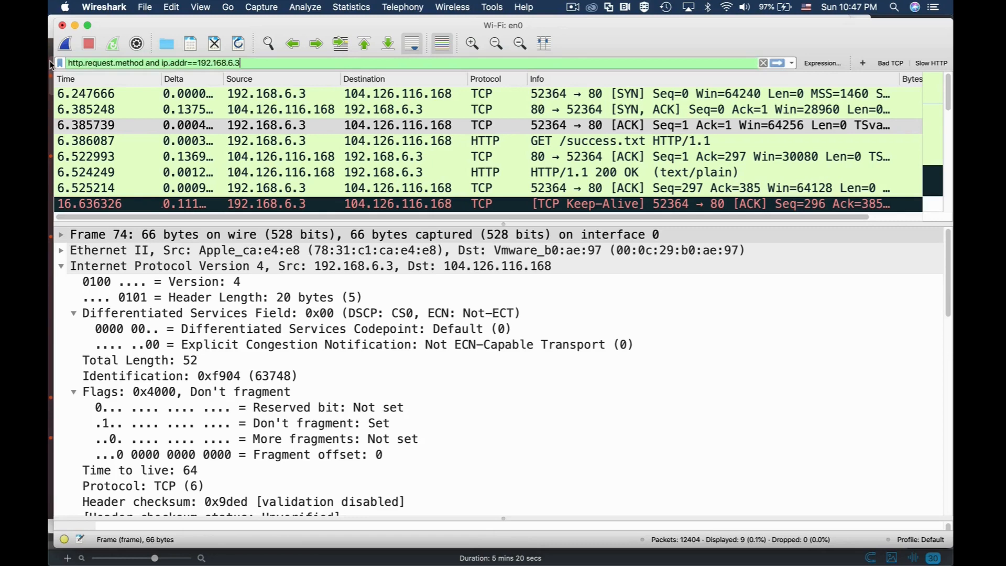
pyautogui.press('Return')
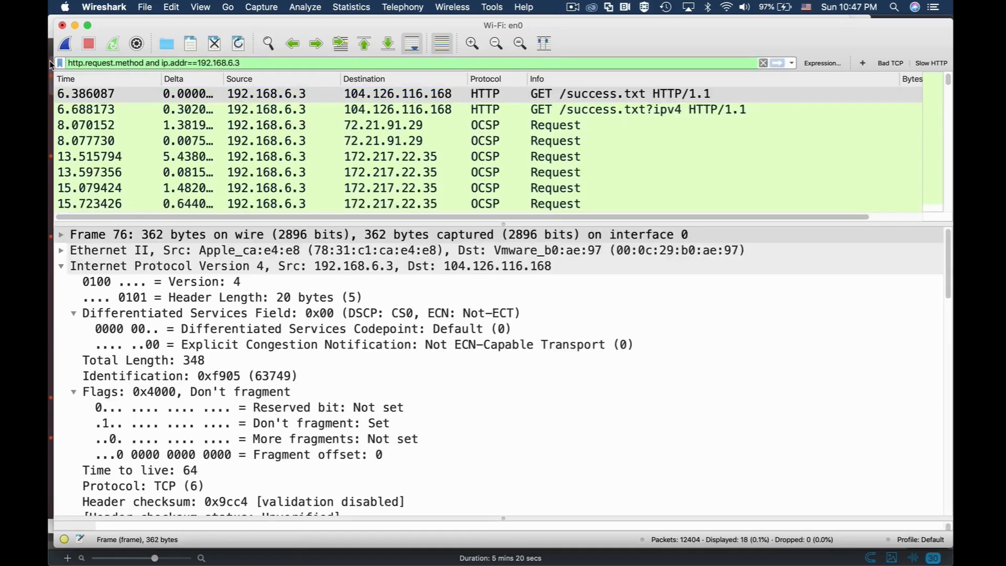